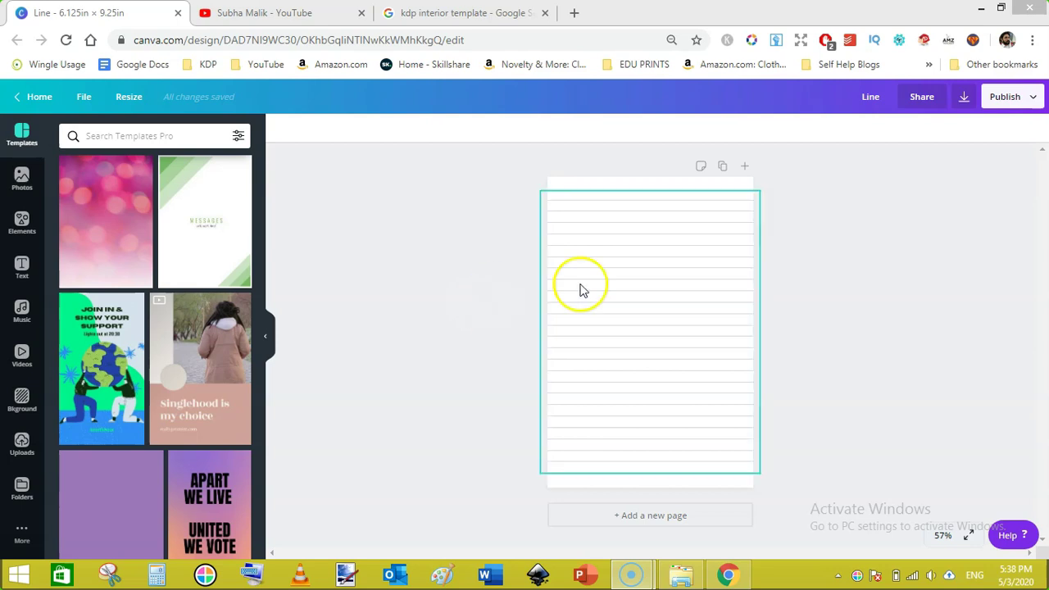
Show the lined 6.125×9.25 in journal page in full-screen present view
left_click(968, 536)
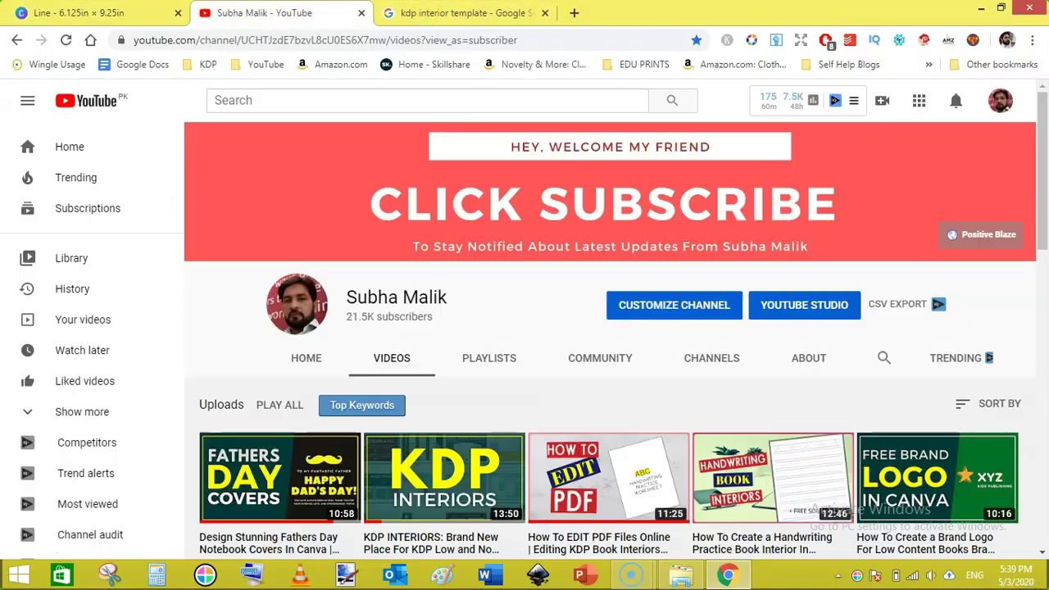
Scroll the YouTube channel's Videos page down to its grid of uploads
mouse_move(1043, 139)
left_mouse_down()
mouse_move(1045, 344)
mouse_move(1032, 123)
left_mouse_up()
From the 'kdp interior template' Google results, open Amazon KDP's Paperback Manuscript Templates page
left_click(458, 12)
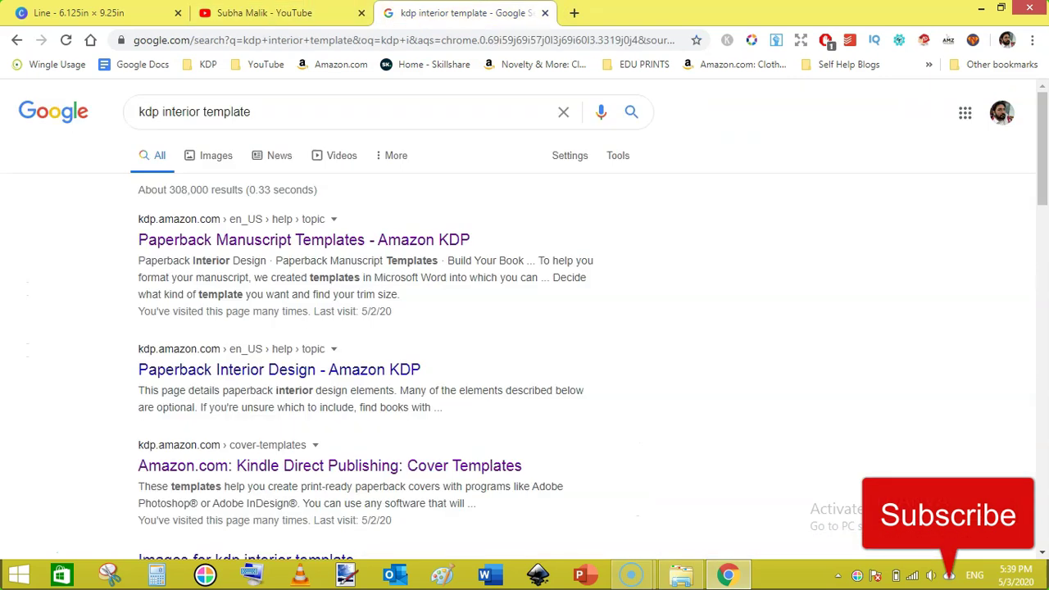
left_click(283, 111)
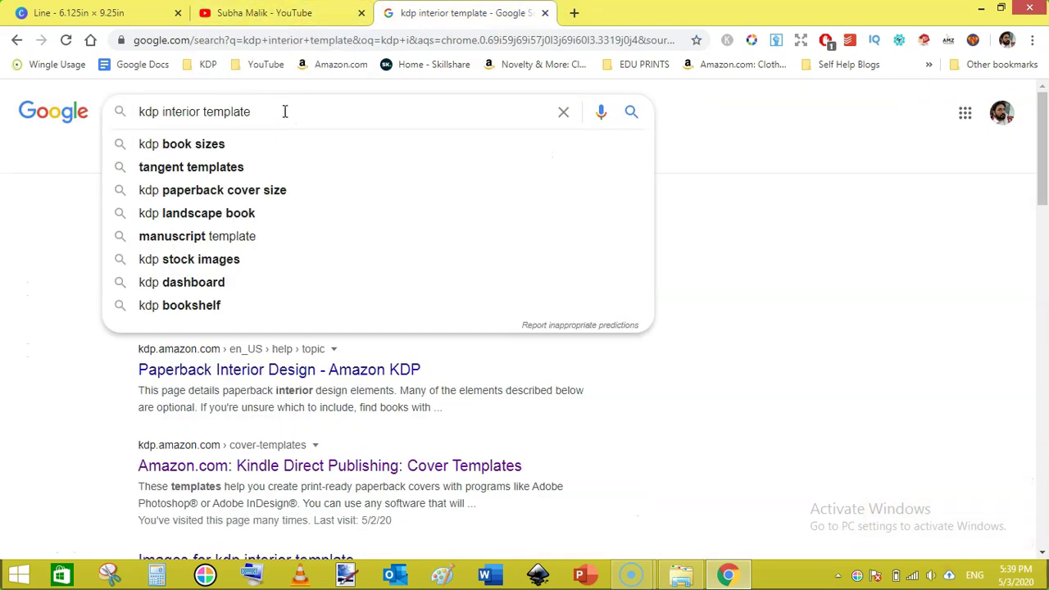
left_click(176, 111)
left_click(58, 148)
left_click(184, 121)
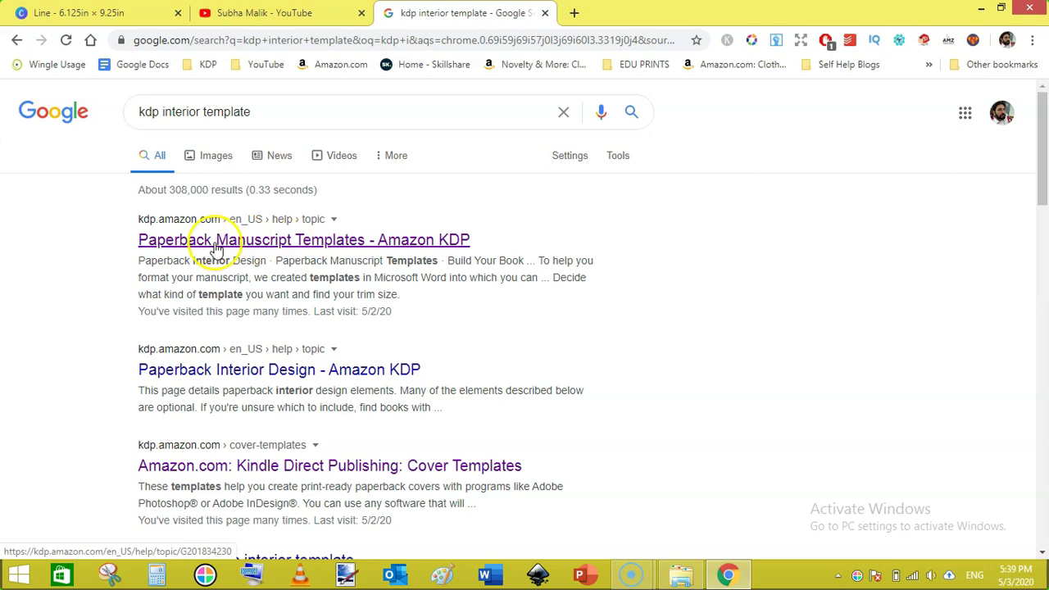
left_click(281, 243)
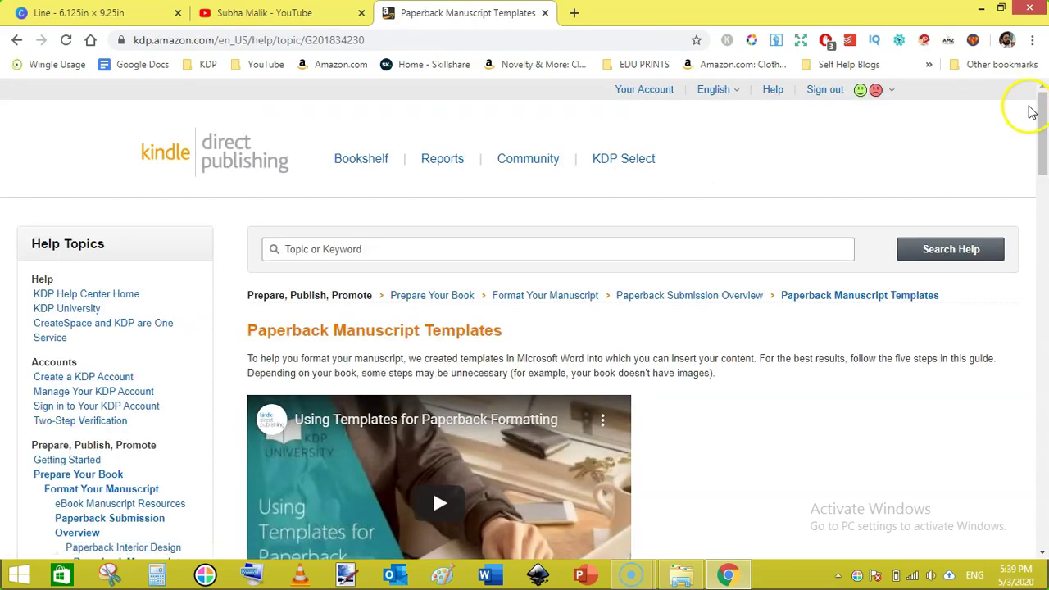
Find and highlight the 6.125" x 9.25" bleed size in KDP's table, then return to Canva
left_click_drag(1039, 107, 1042, 269)
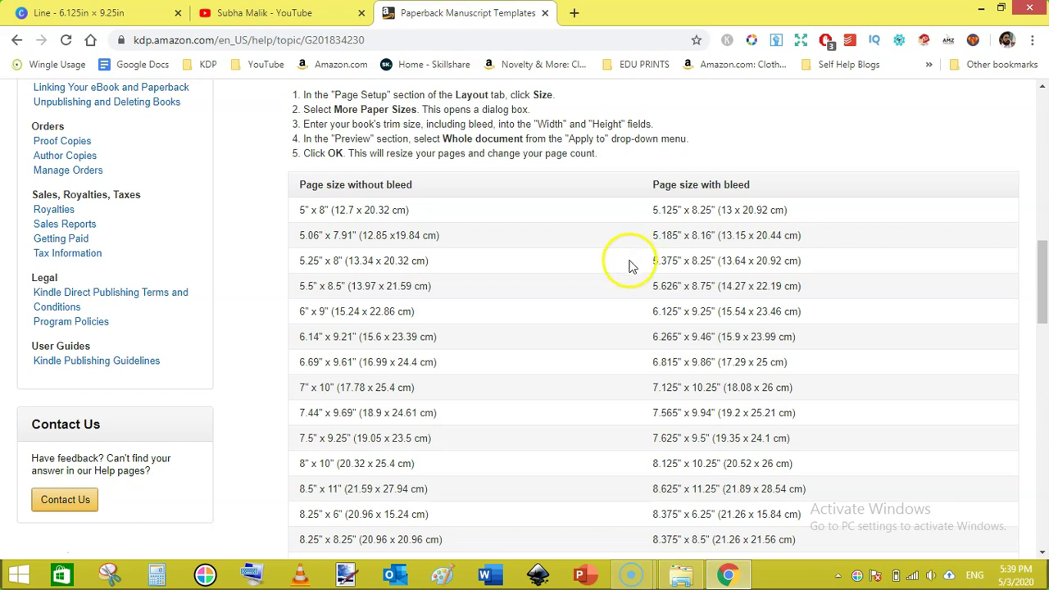
left_click(659, 312)
mouse_move(650, 328)
left_mouse_down()
mouse_move(628, 328)
mouse_move(655, 328)
left_mouse_up()
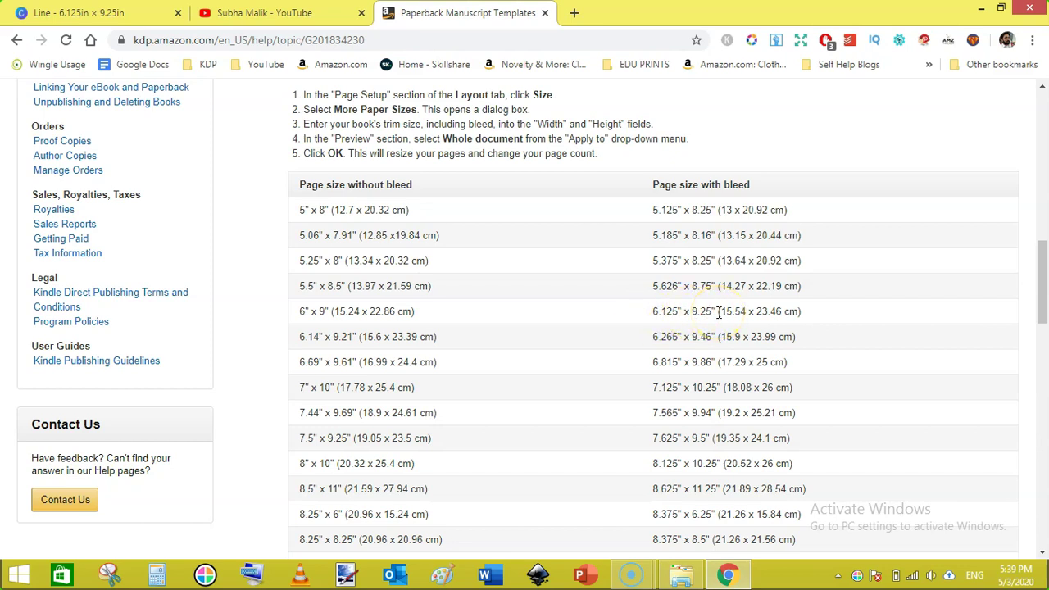
left_click(79, 12)
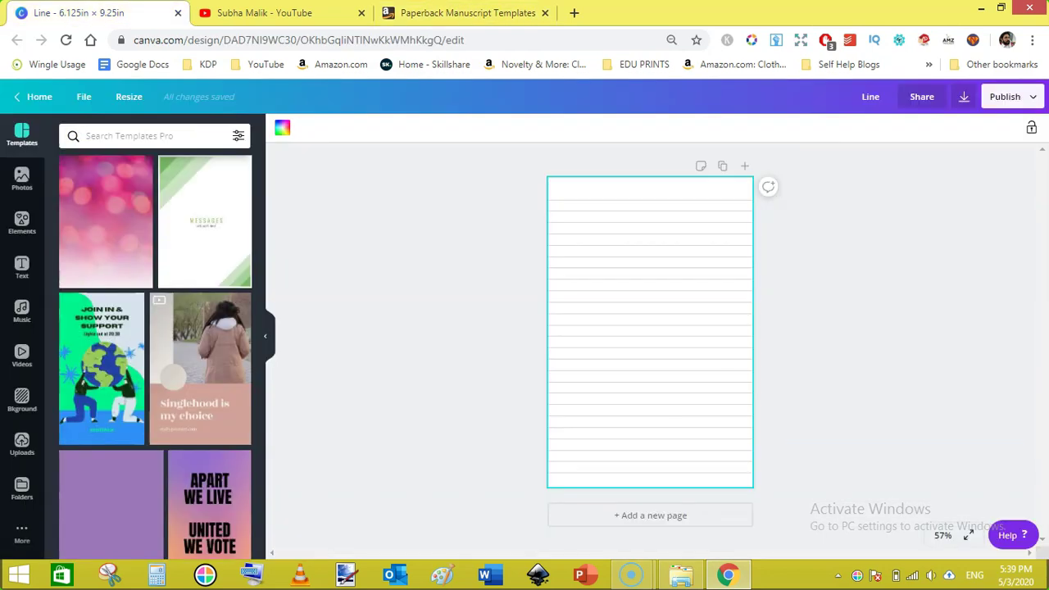
Create a new custom-size Canva design of 6.125 × 9.25 inches
left_click(85, 99)
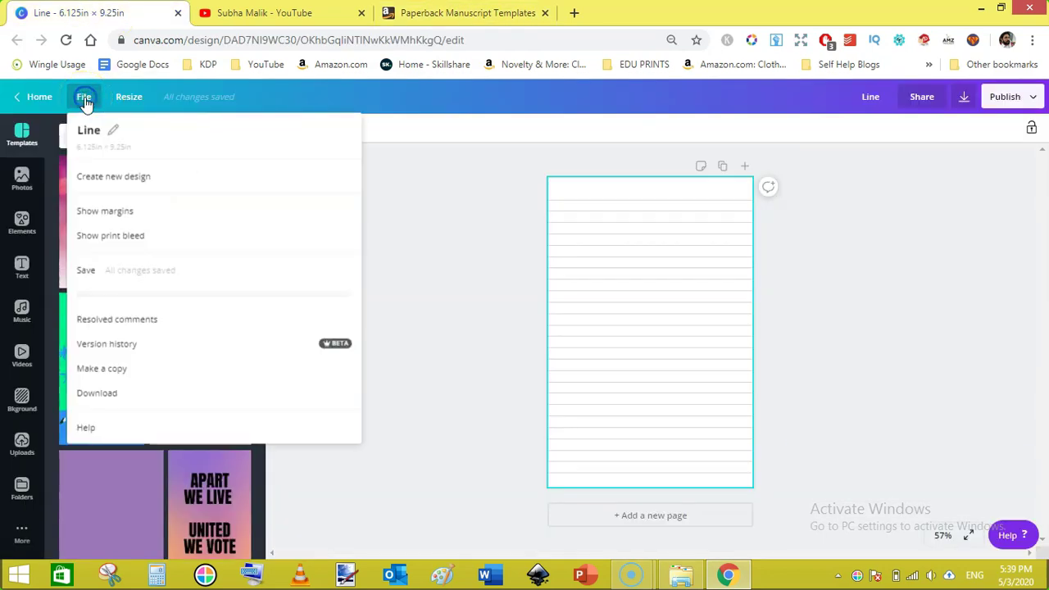
left_click(117, 179)
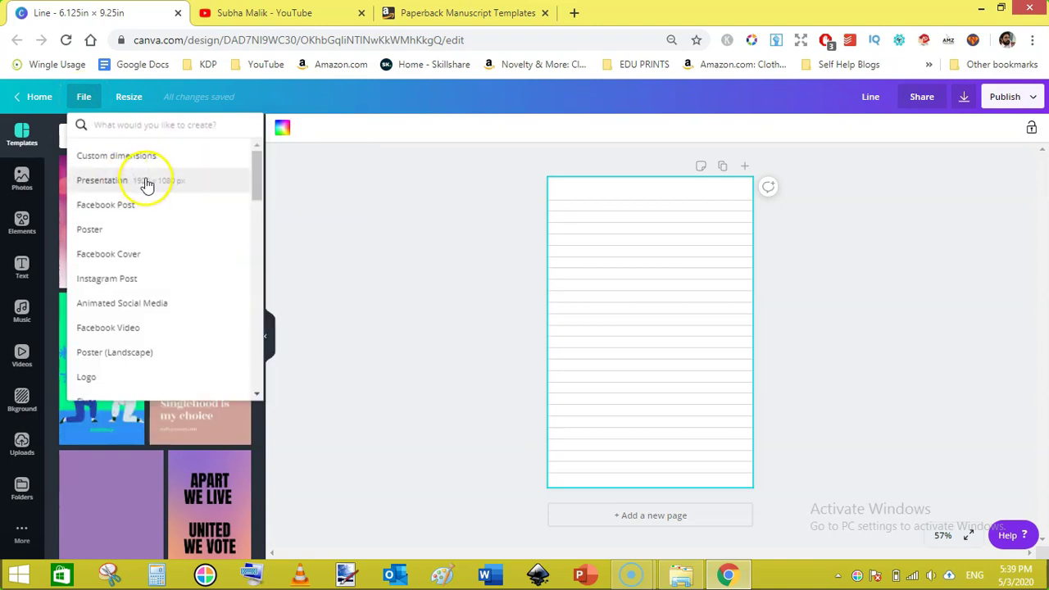
left_click(138, 156)
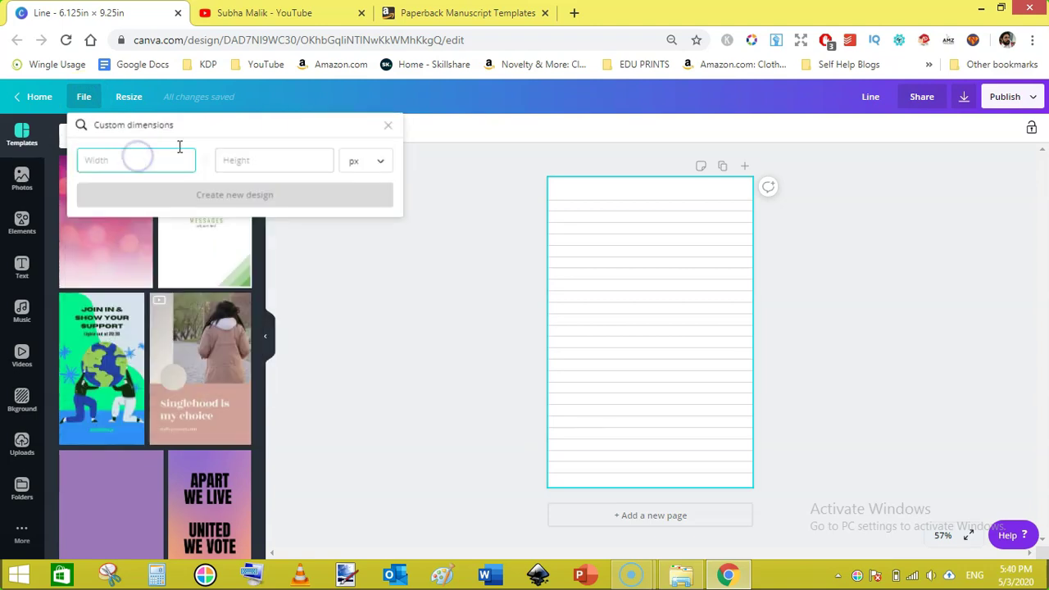
left_click(378, 161)
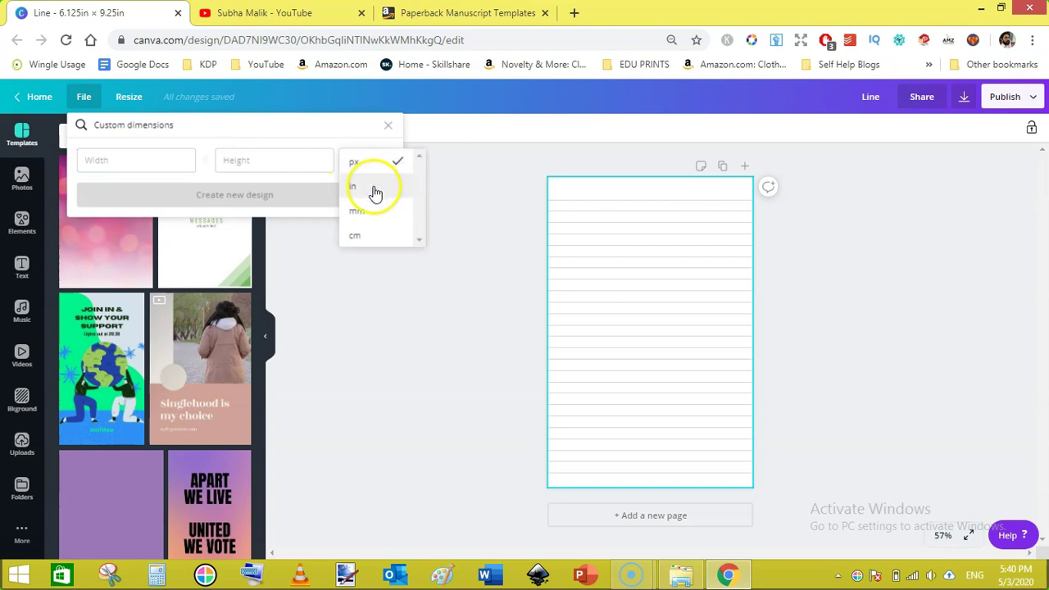
left_click(368, 187)
left_click(156, 154)
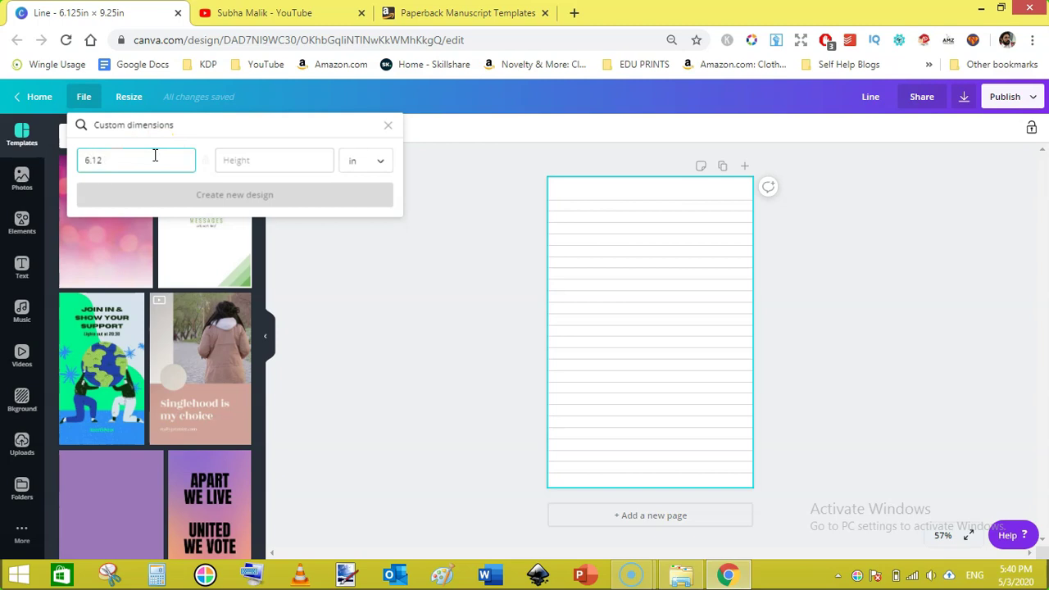
left_click(268, 170)
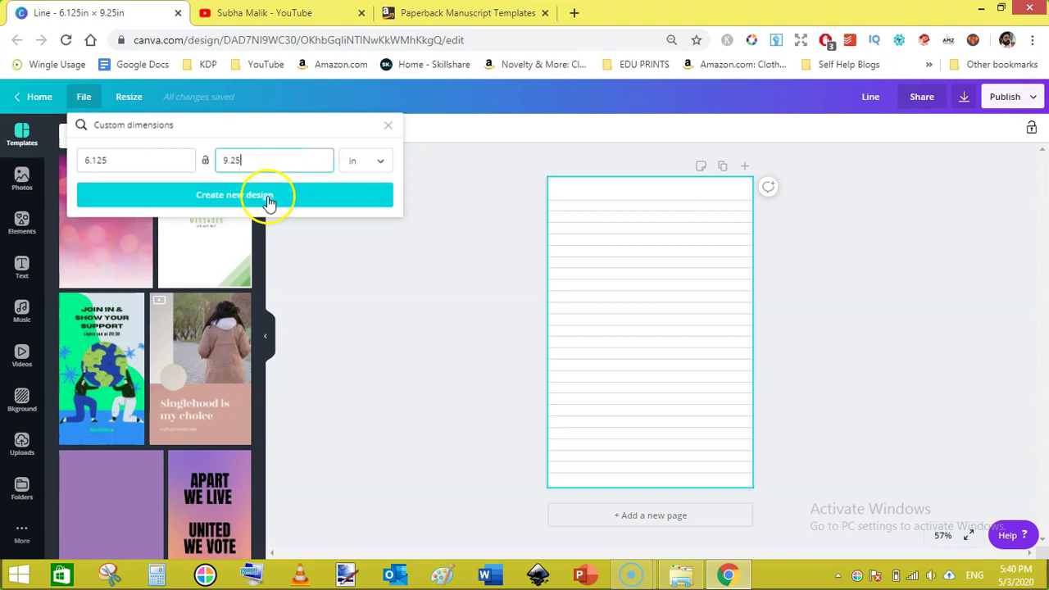
left_click(269, 201)
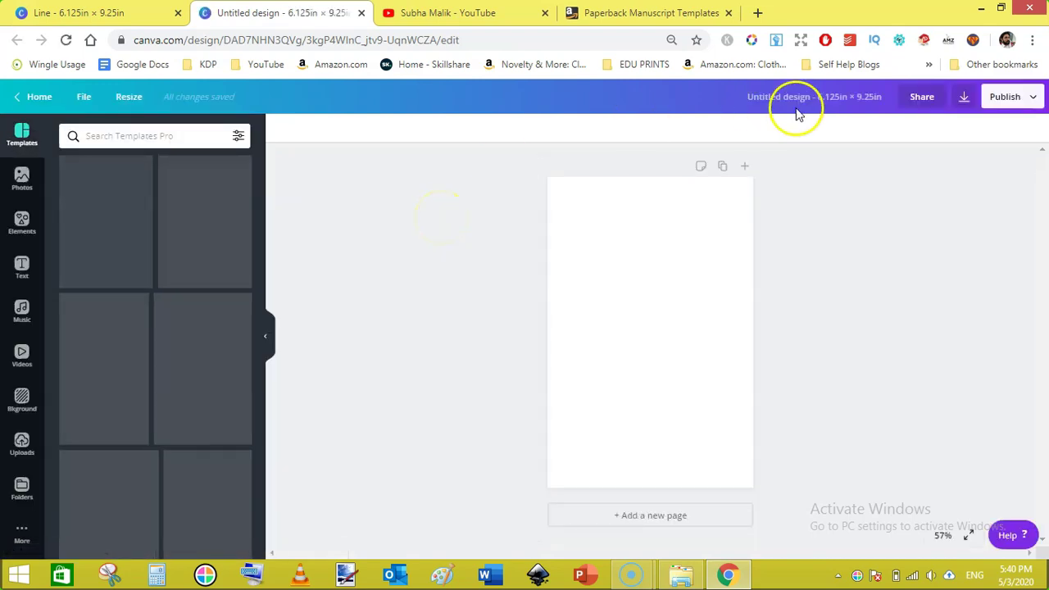
Retitle the blank design 'Lined Journal 6x9 WB'
left_click(815, 97)
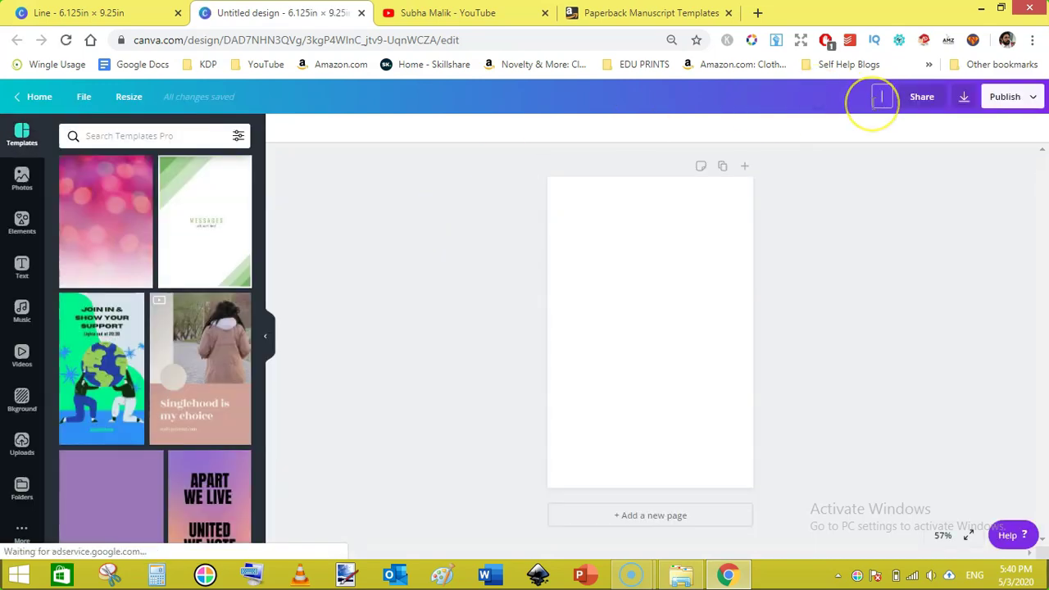
type("line")
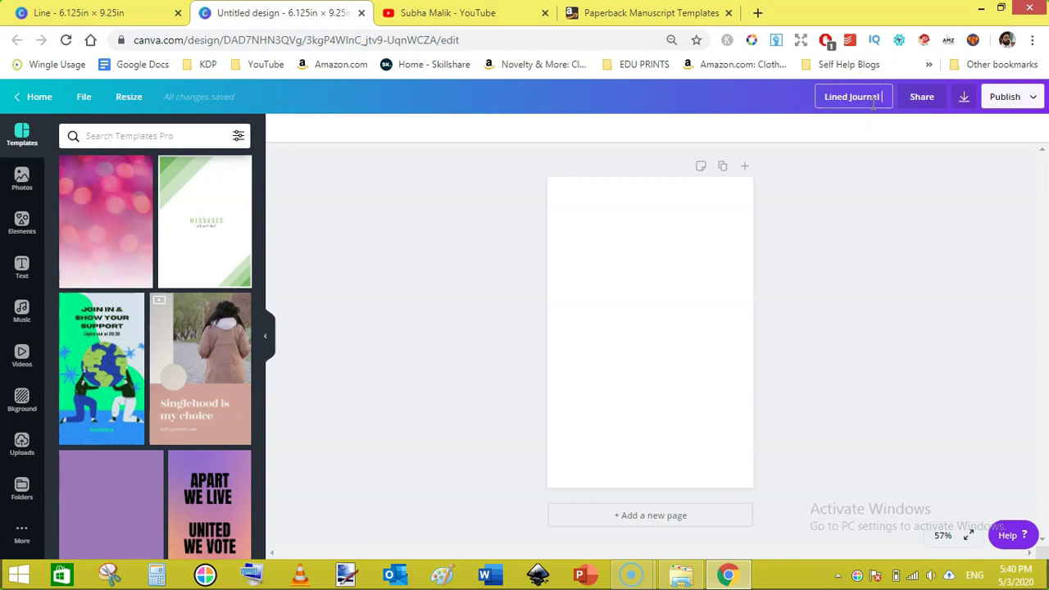
type("d Journal 6x9 WB")
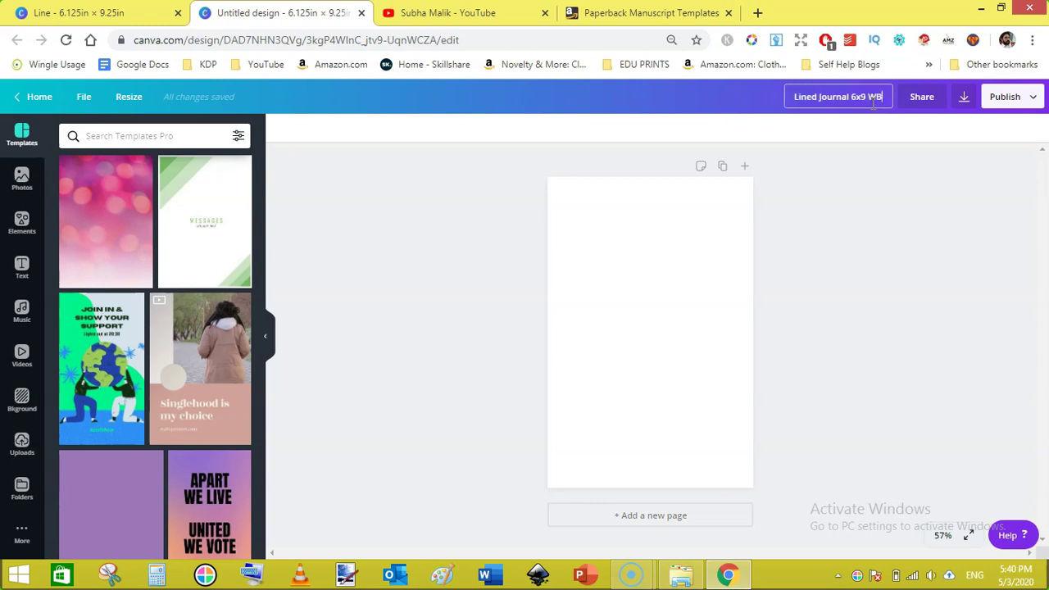
left_click(852, 239)
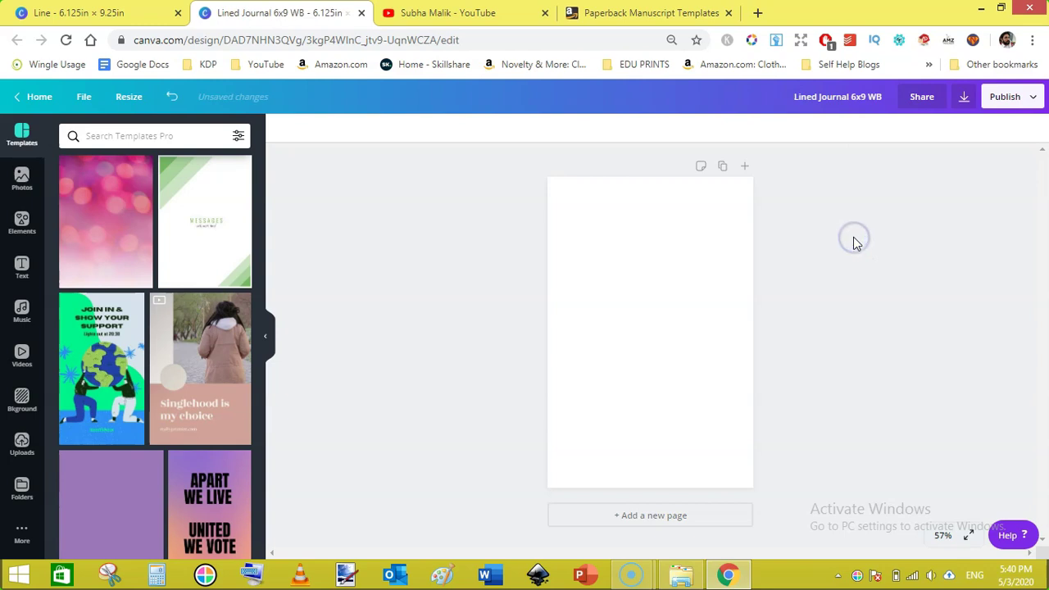
left_click(666, 289)
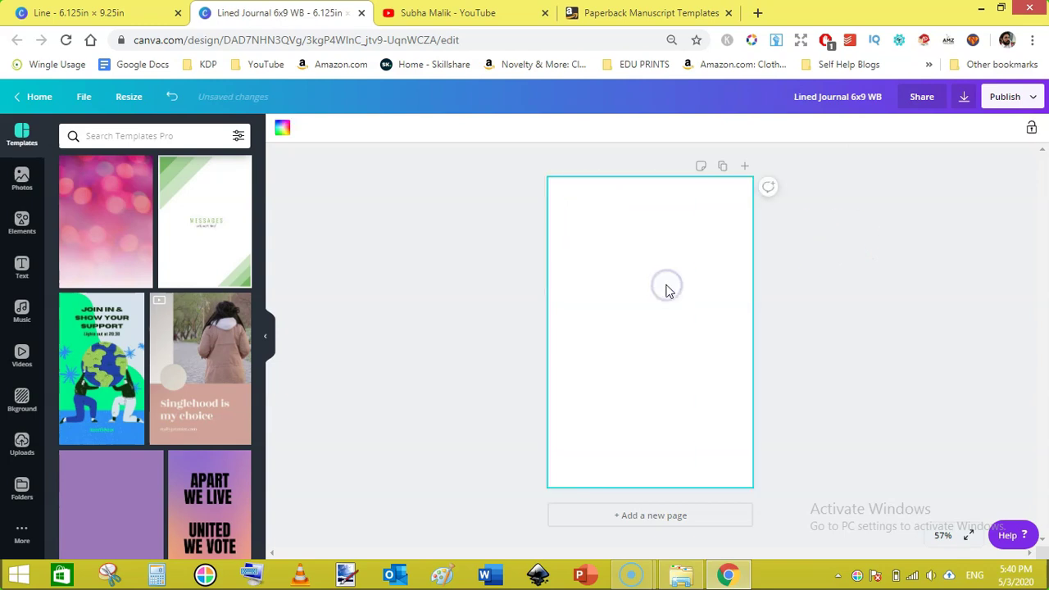
left_click(405, 292)
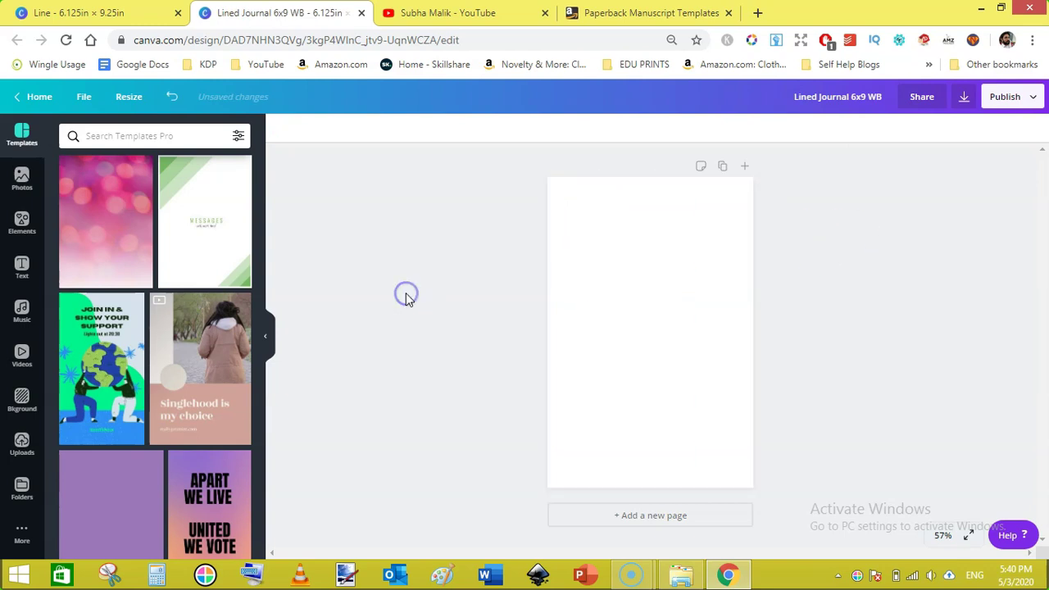
Add a body text box and stretch it across the page width near the top
left_click(22, 269)
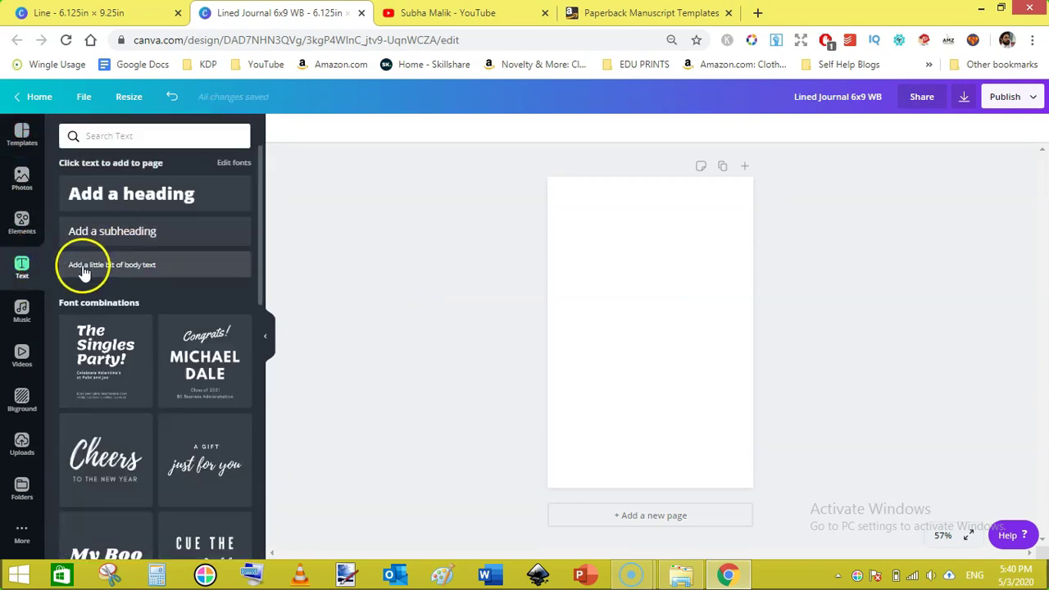
left_click(117, 270)
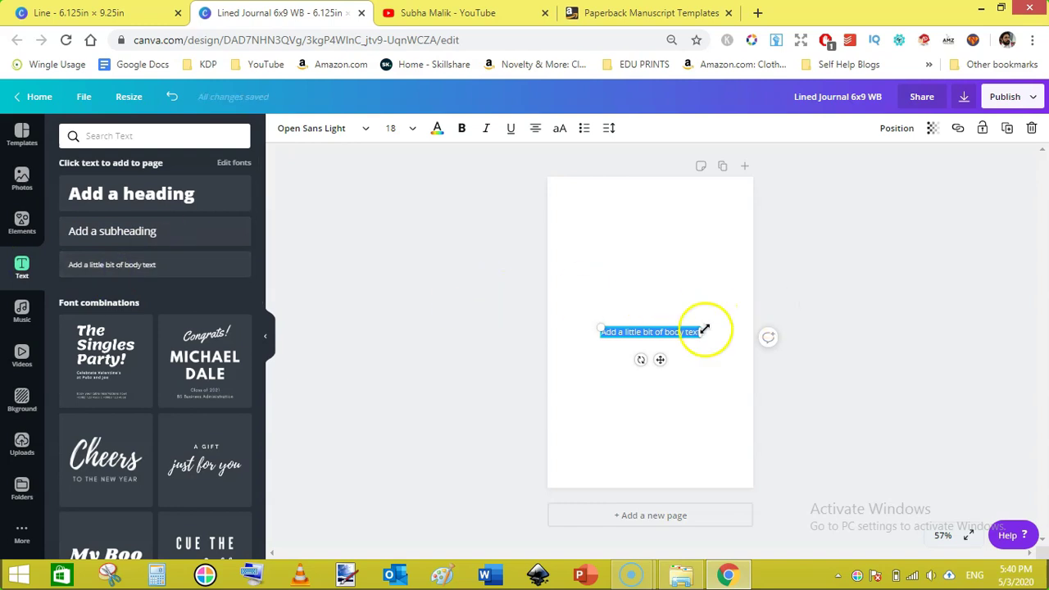
left_click_drag(699, 331, 772, 325)
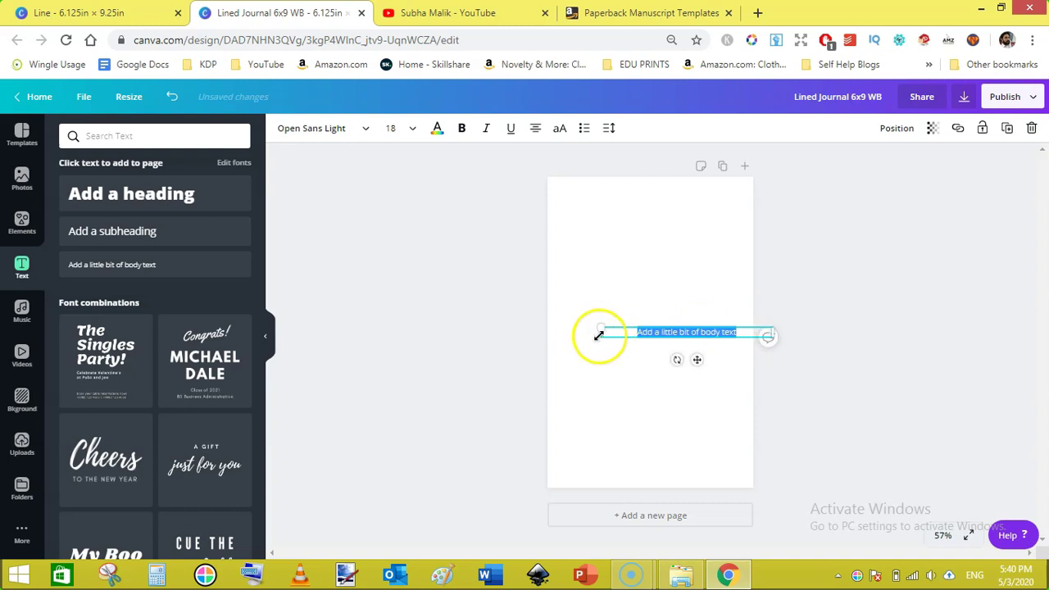
left_click_drag(600, 330, 527, 327)
left_click_drag(648, 316, 651, 205)
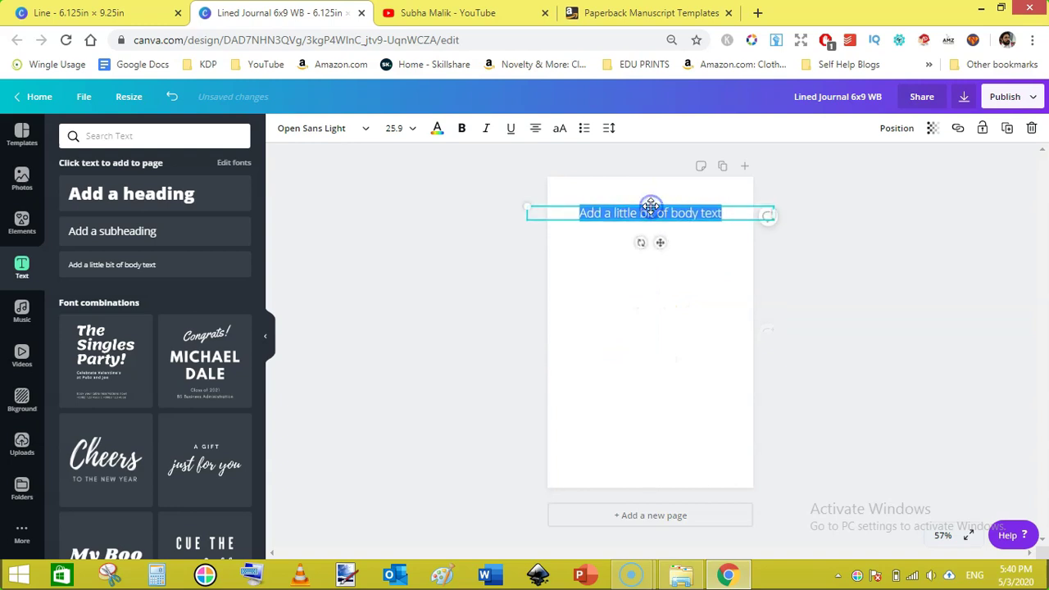
Set the body text to font size 18 and select it for editing
left_click(412, 128)
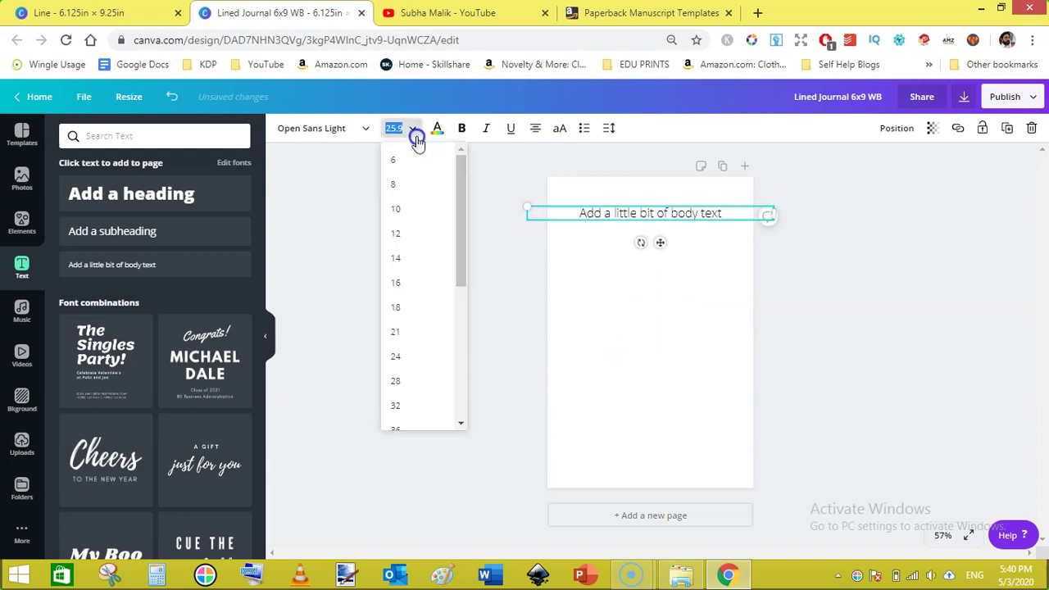
left_click(407, 309)
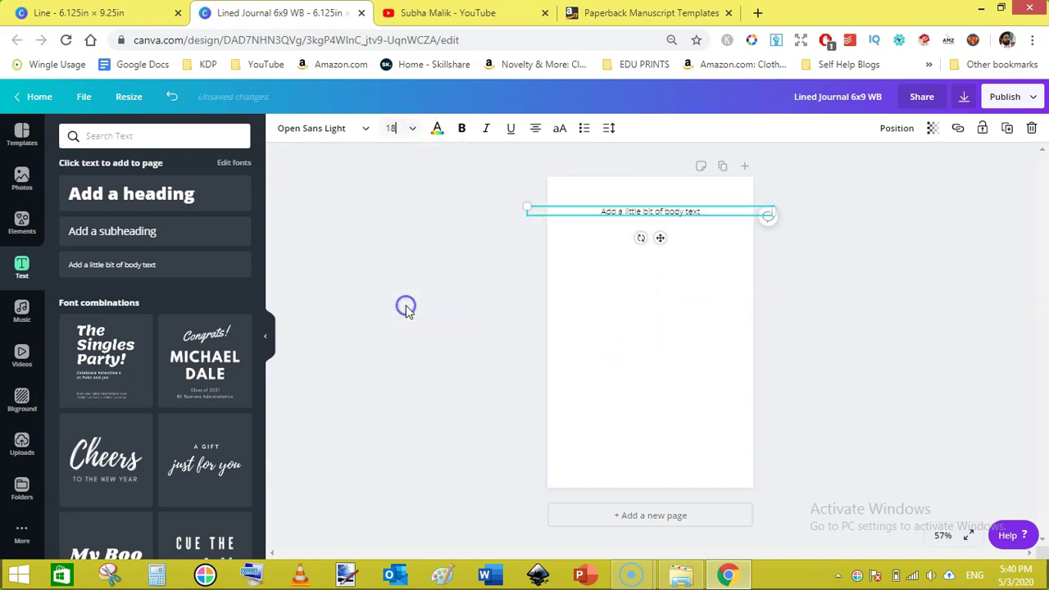
double_click(686, 211)
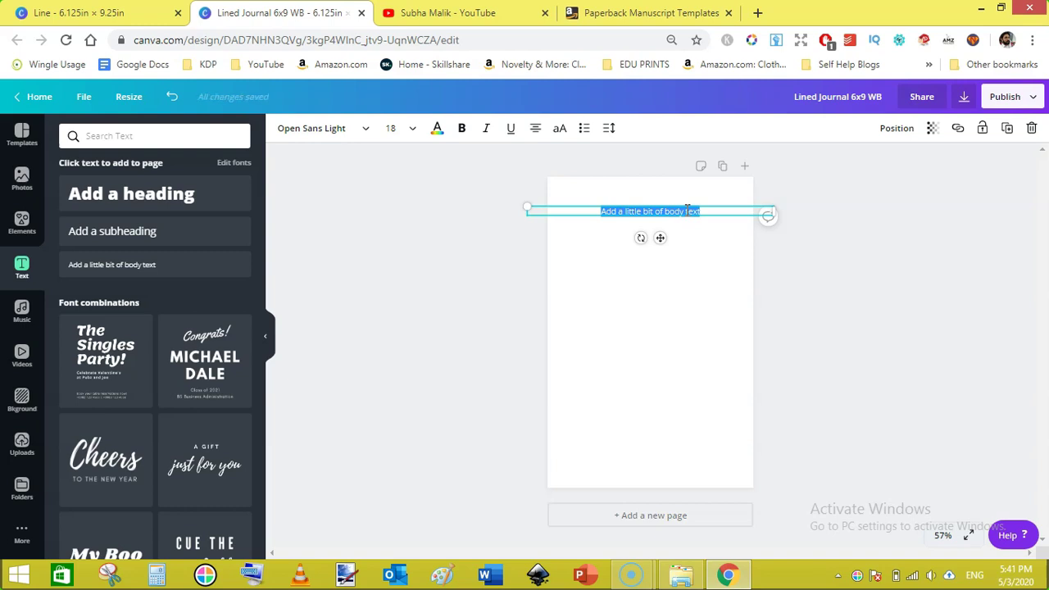
Replace the placeholder text with a pasted single row of underscores
key("BackSpace")
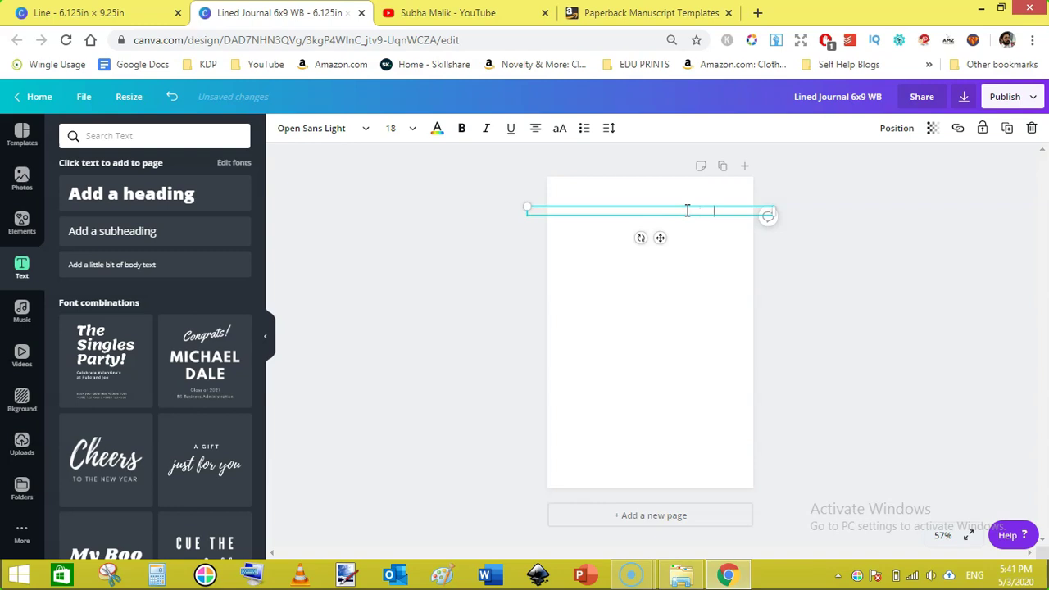
key("ctrl+v")
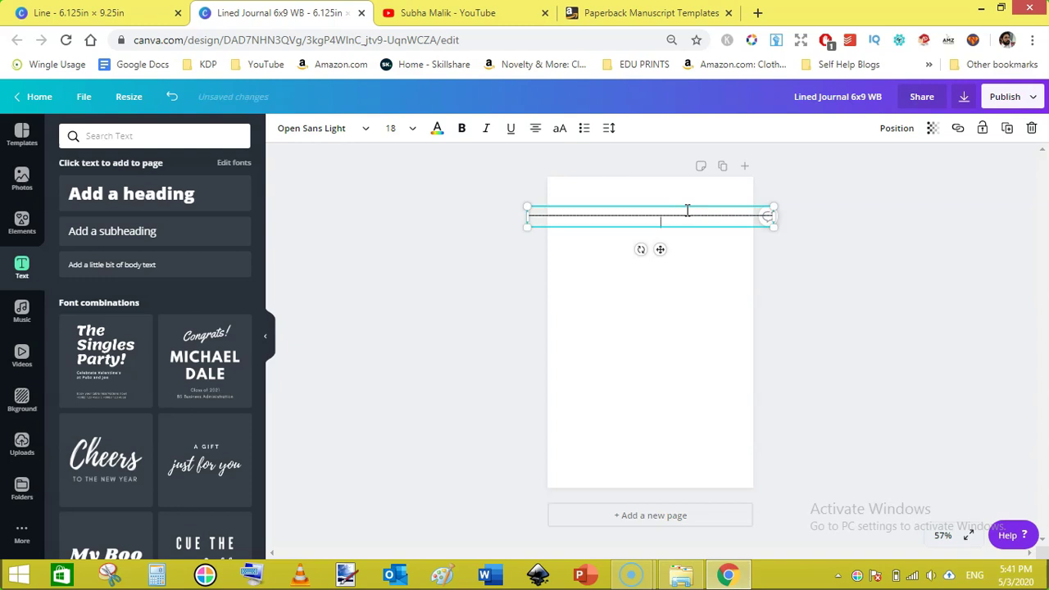
key("BackSpace")
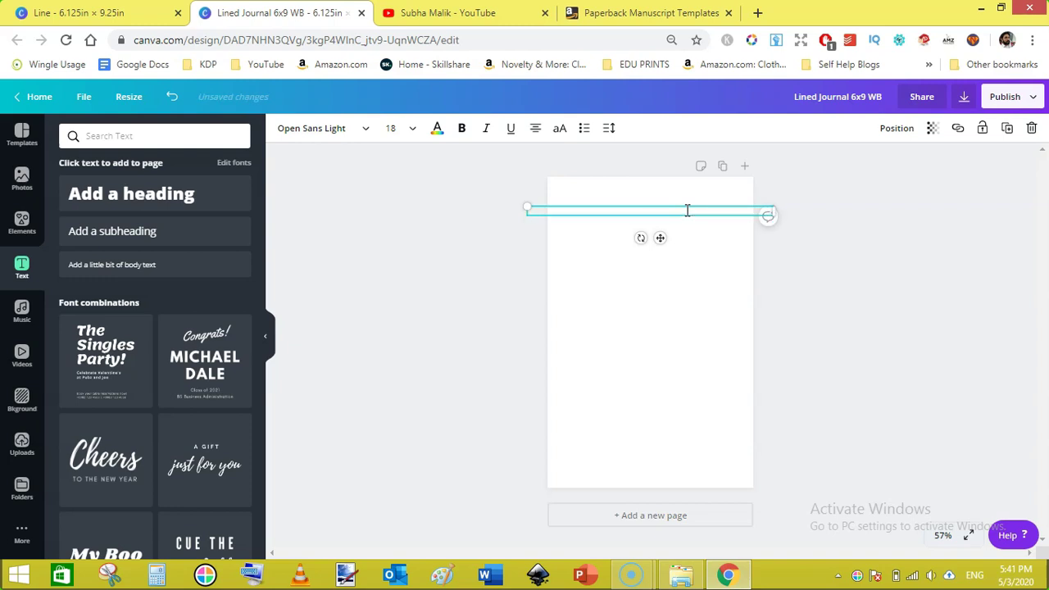
left_click(806, 276)
Colour the underscore line Light Gray (#d9d9d9)
left_click(677, 207)
left_click(437, 130)
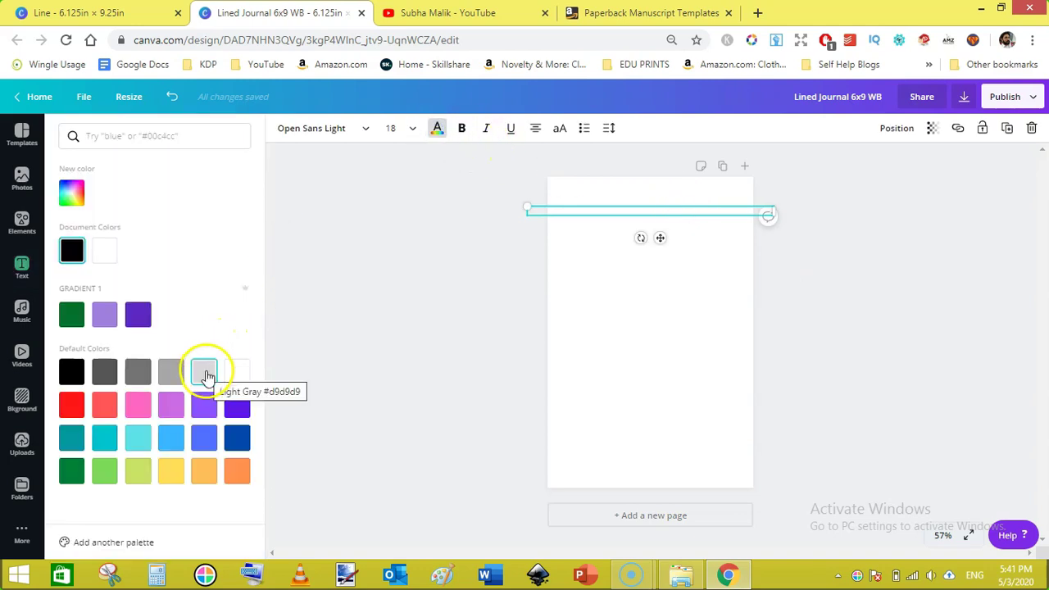
left_click(206, 375)
left_click(407, 273)
left_click(506, 243)
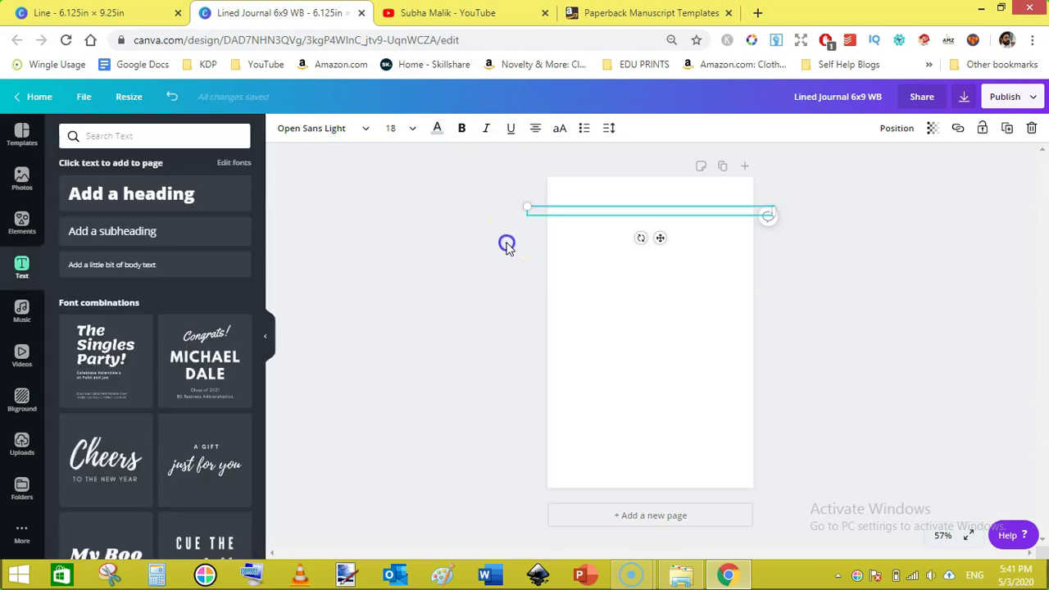
left_click(683, 212)
left_click(417, 248)
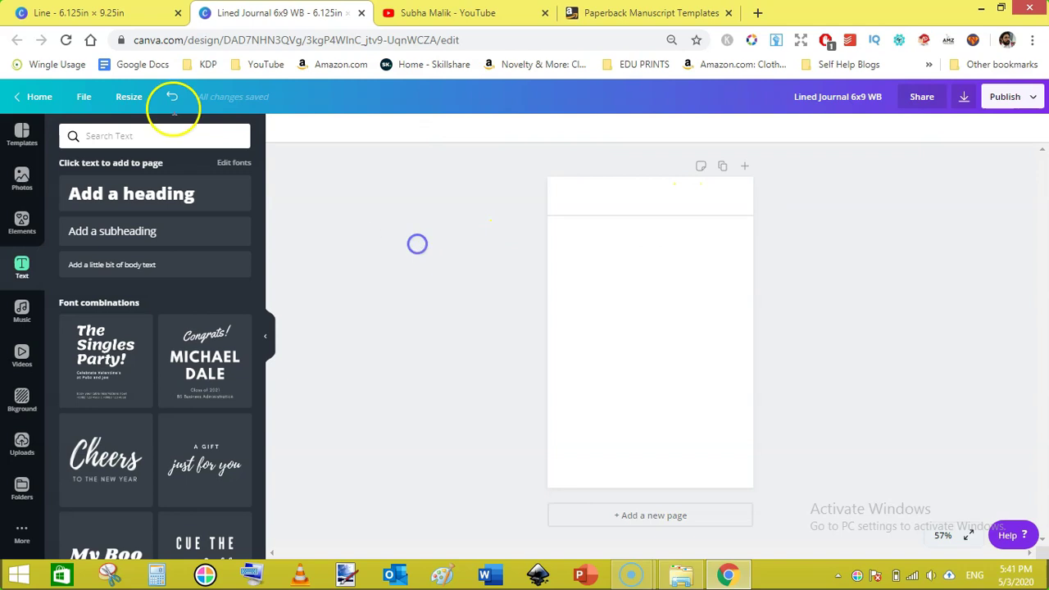
Show the page margins and move the ruled line up to the top margin
left_click(84, 98)
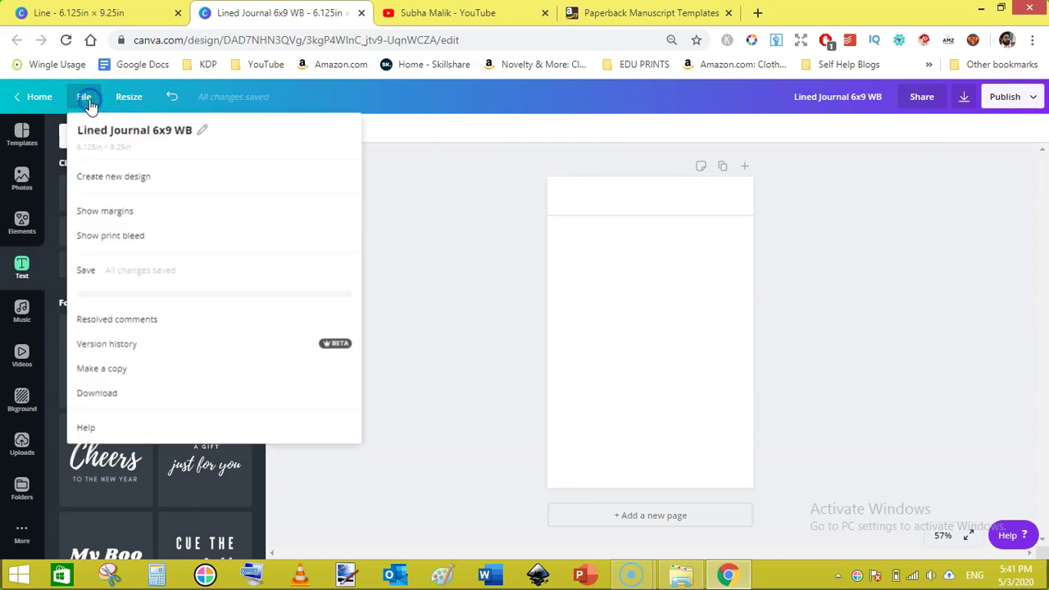
left_click(119, 211)
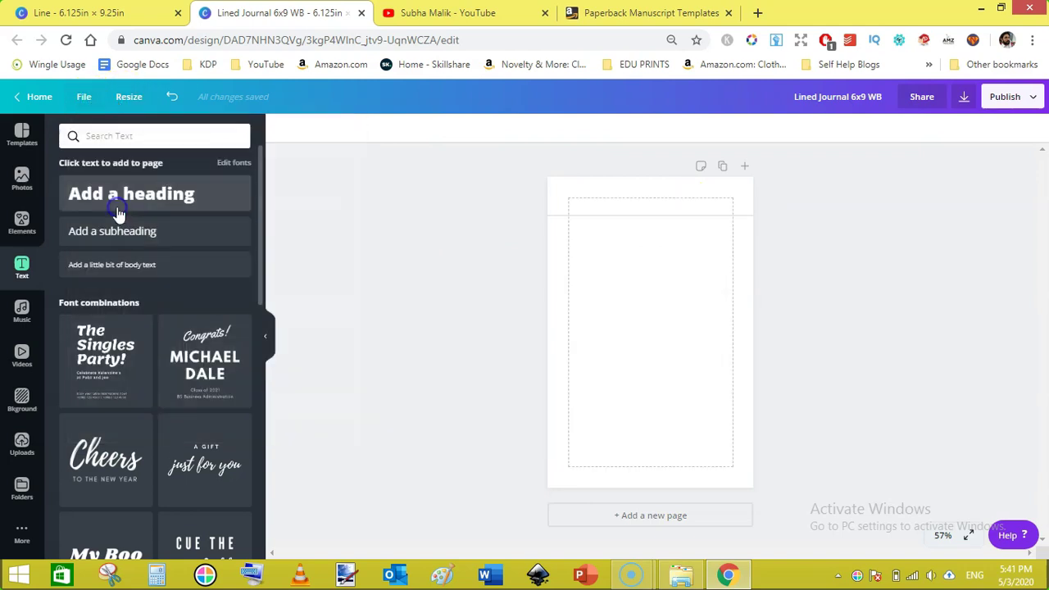
left_click(650, 217)
left_click_drag(650, 217, 697, 197)
left_click(779, 263)
left_click(823, 260)
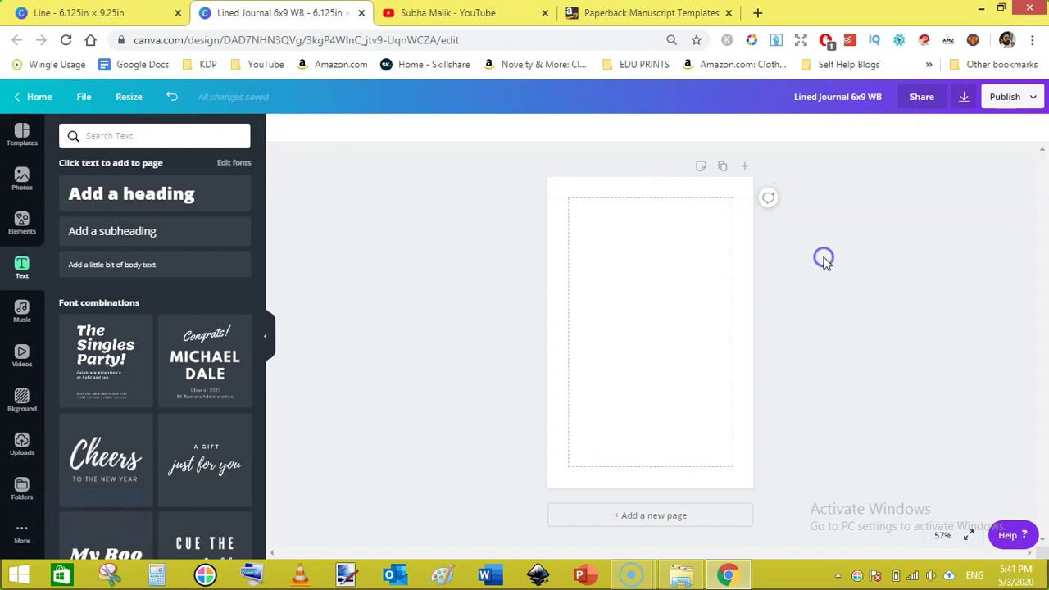
Add 19 more ruled lines below the first until they reach near the page bottom
left_click(744, 195)
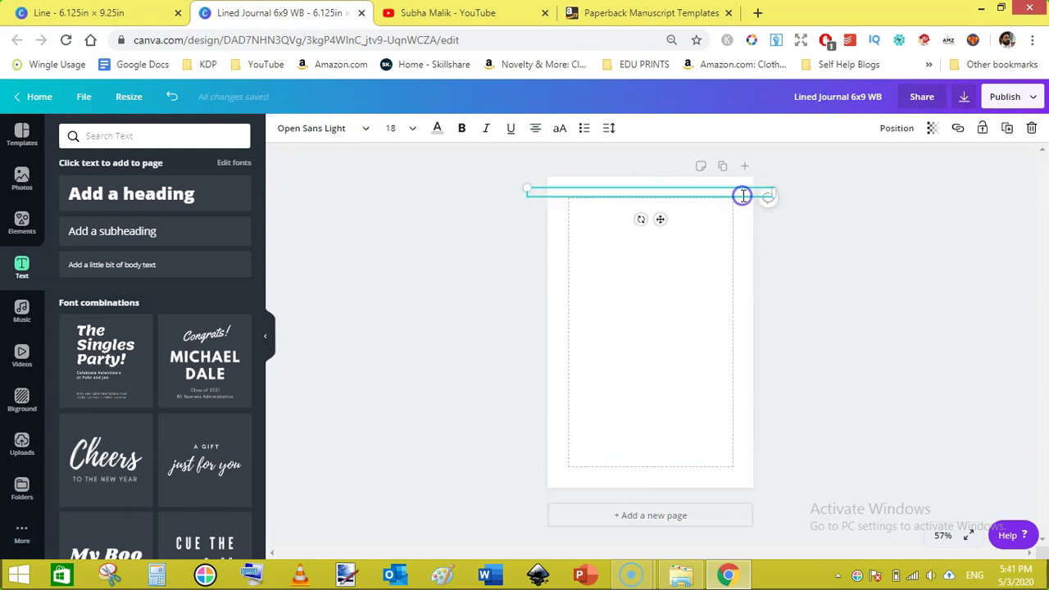
left_click(742, 195)
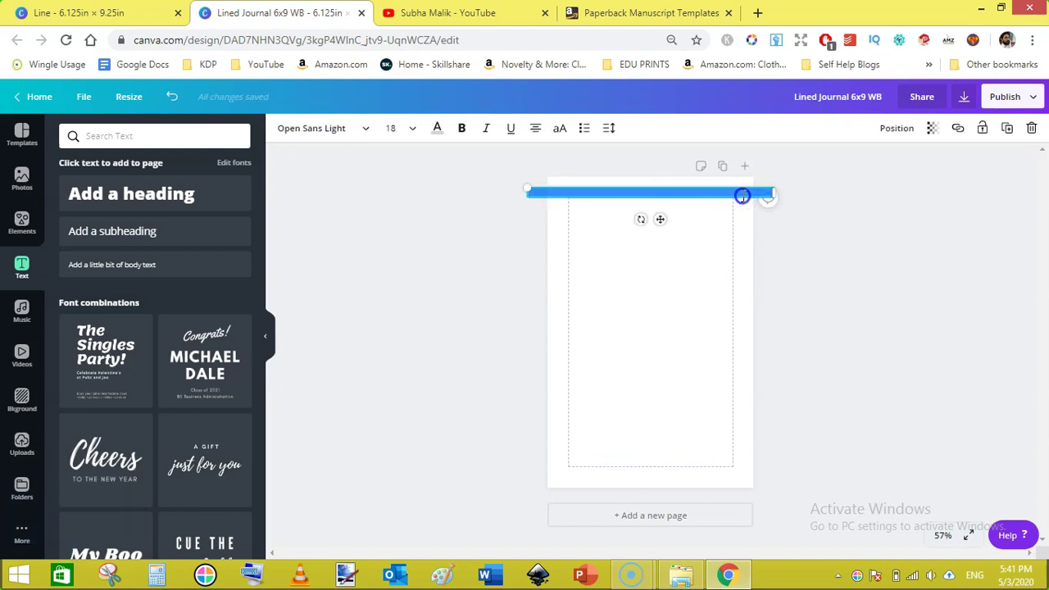
left_click(742, 195)
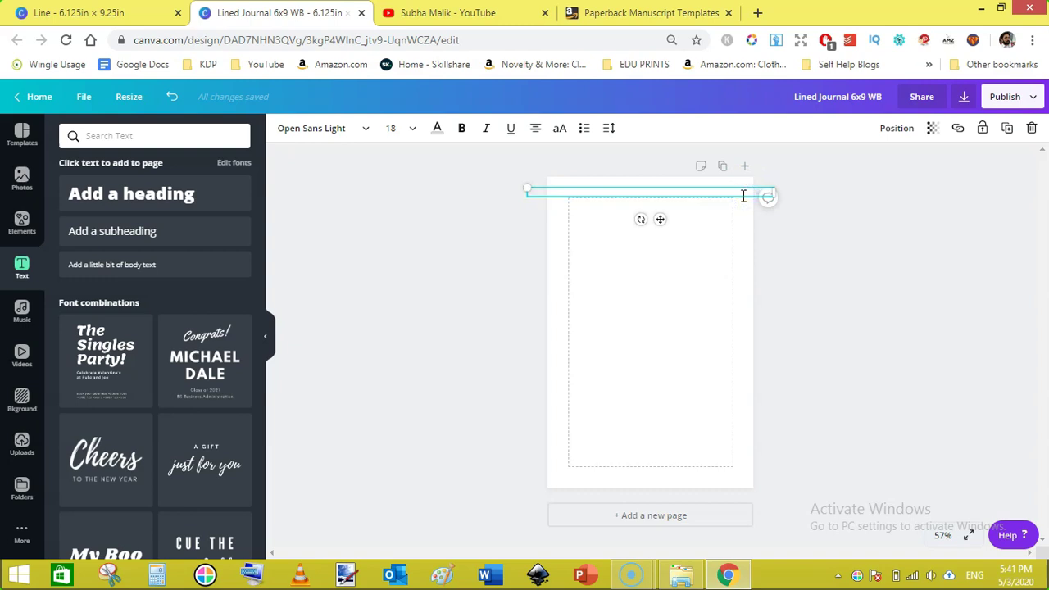
key("Return")
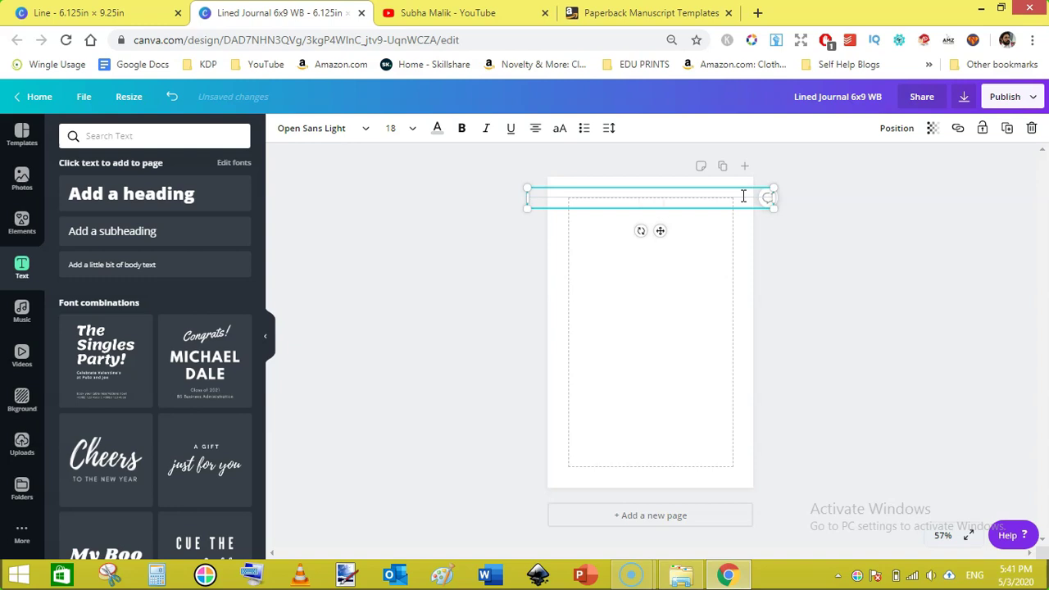
key("Return")
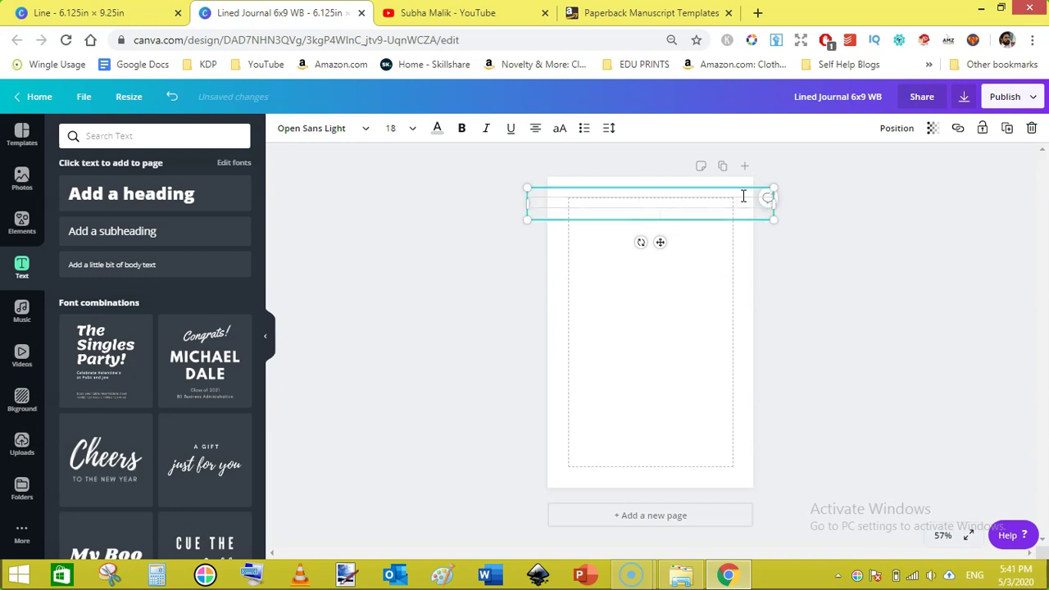
key("Return")
key("Return")
key("Return")
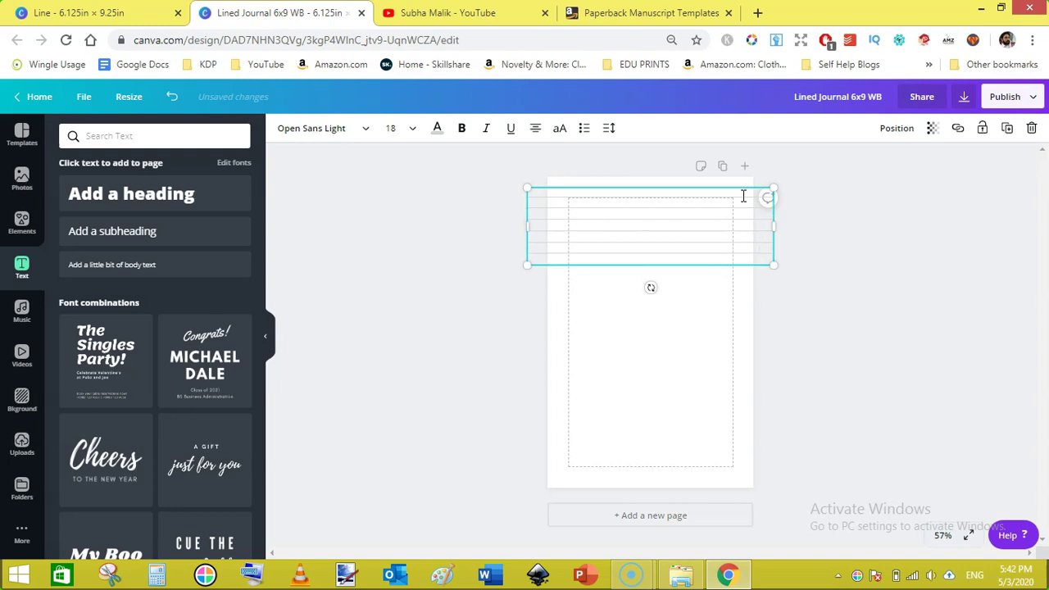
key("Return")
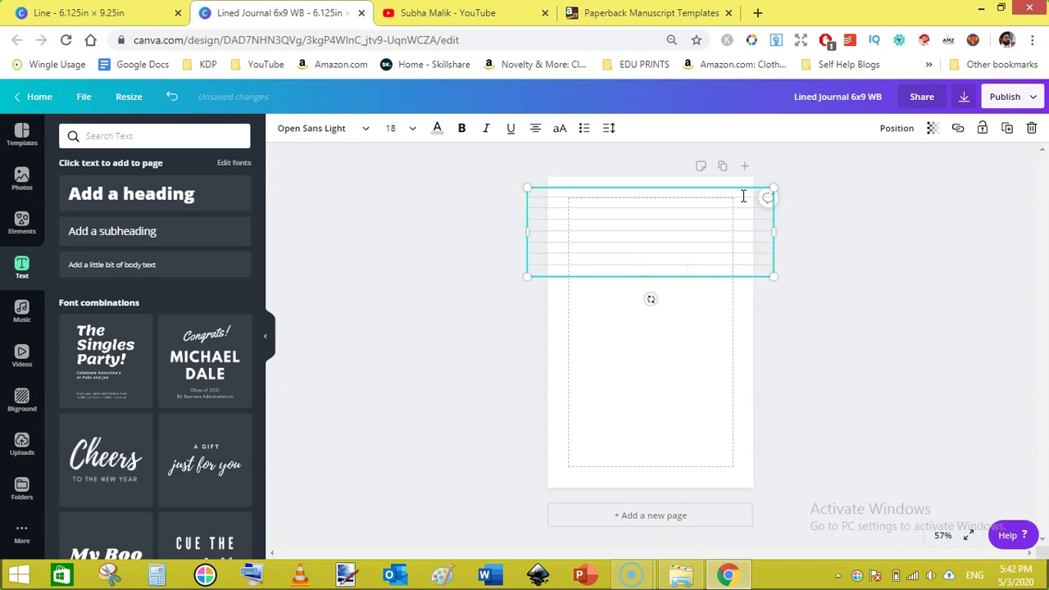
key("Return")
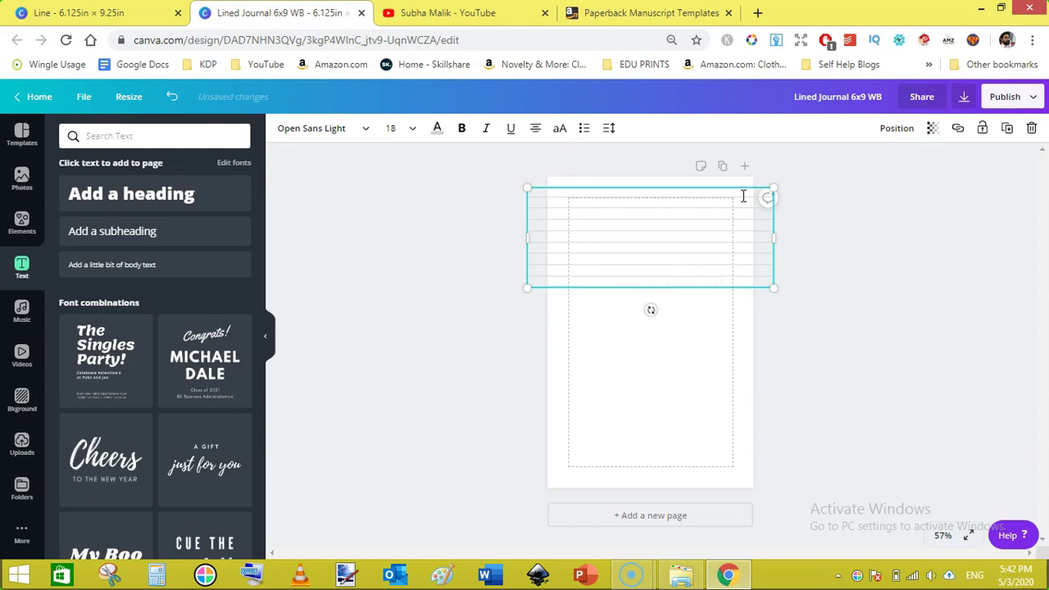
key("Return")
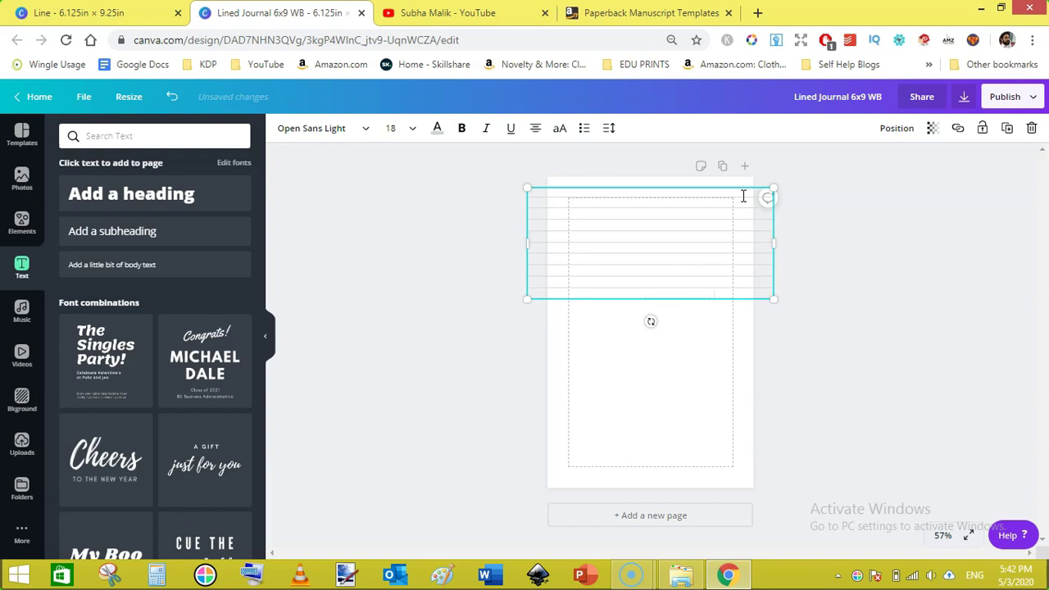
key("Return")
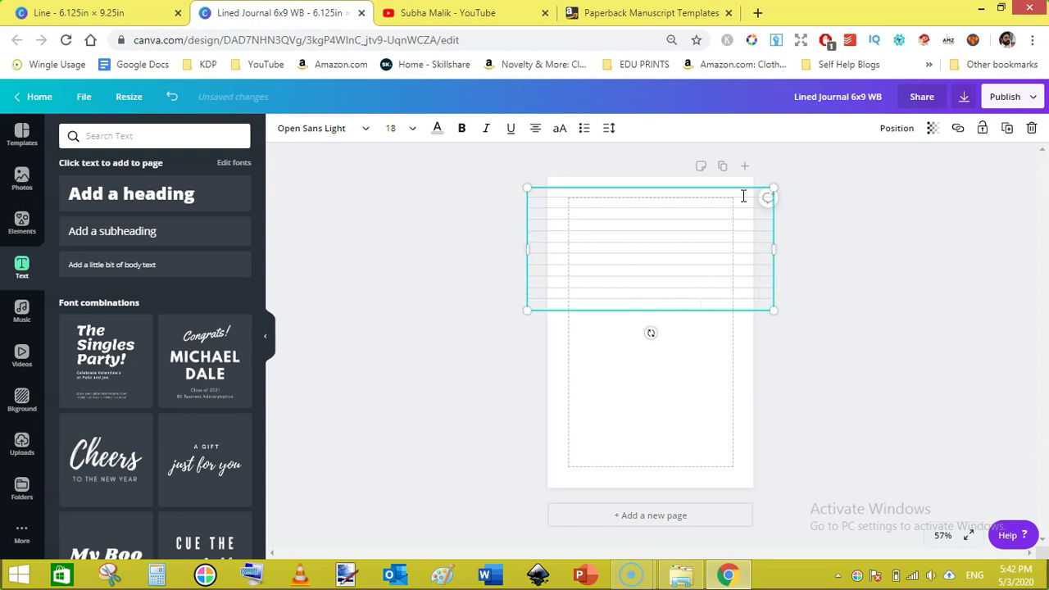
key("Return")
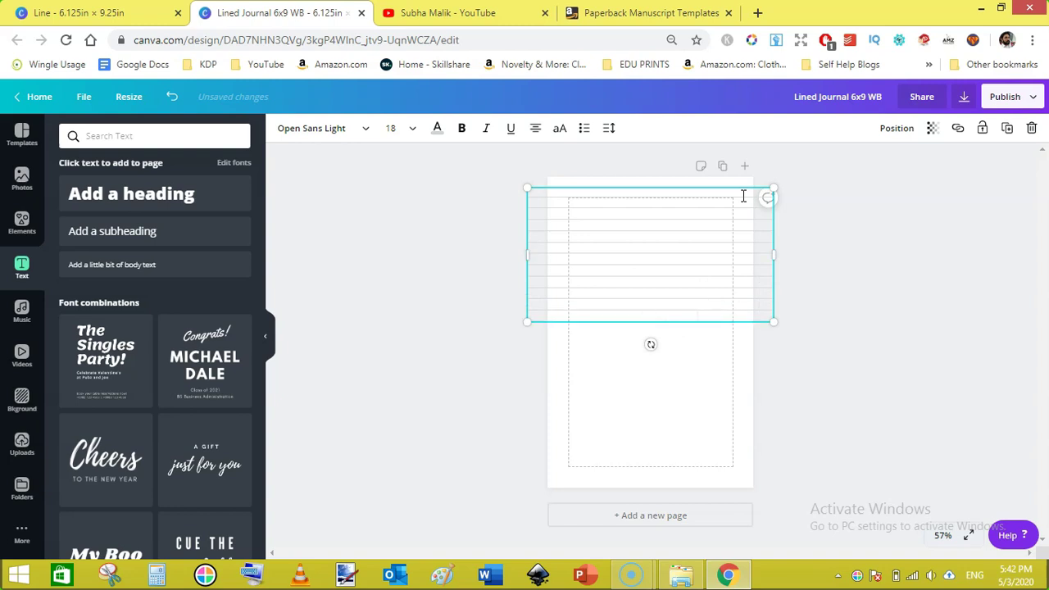
key("Return")
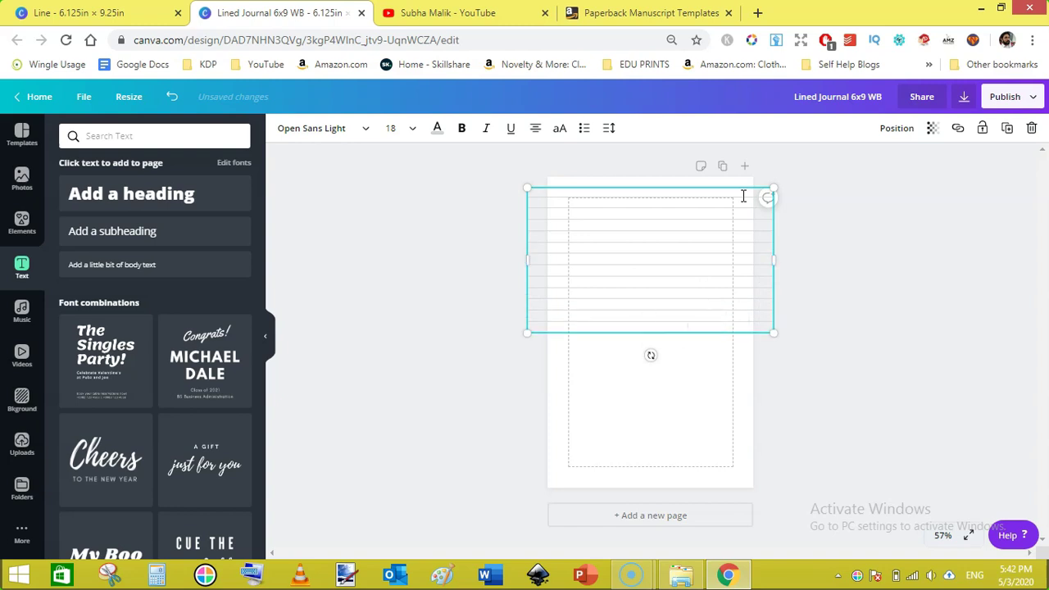
key("Return")
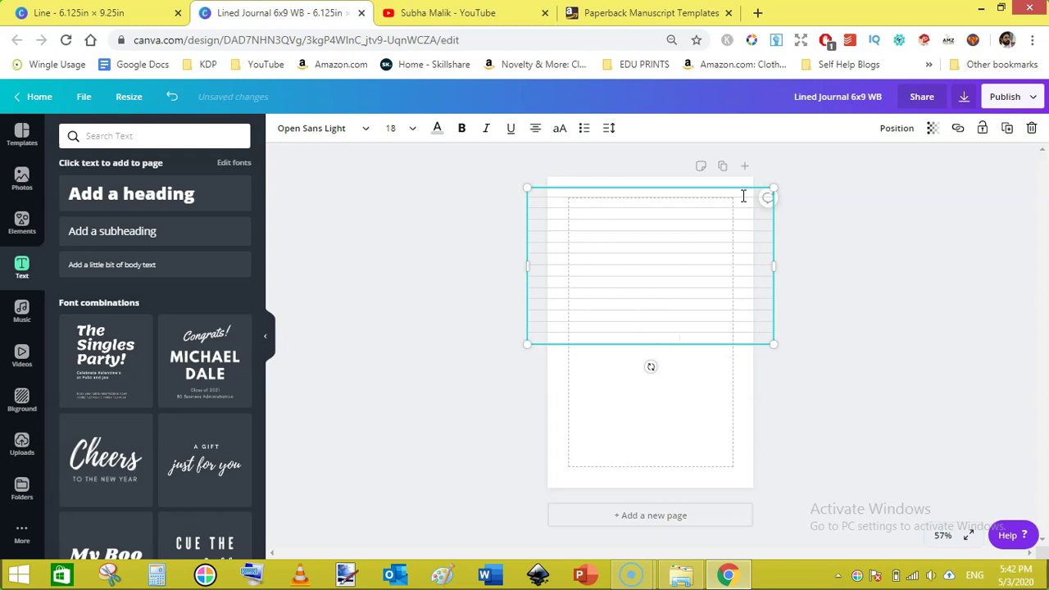
key("Return")
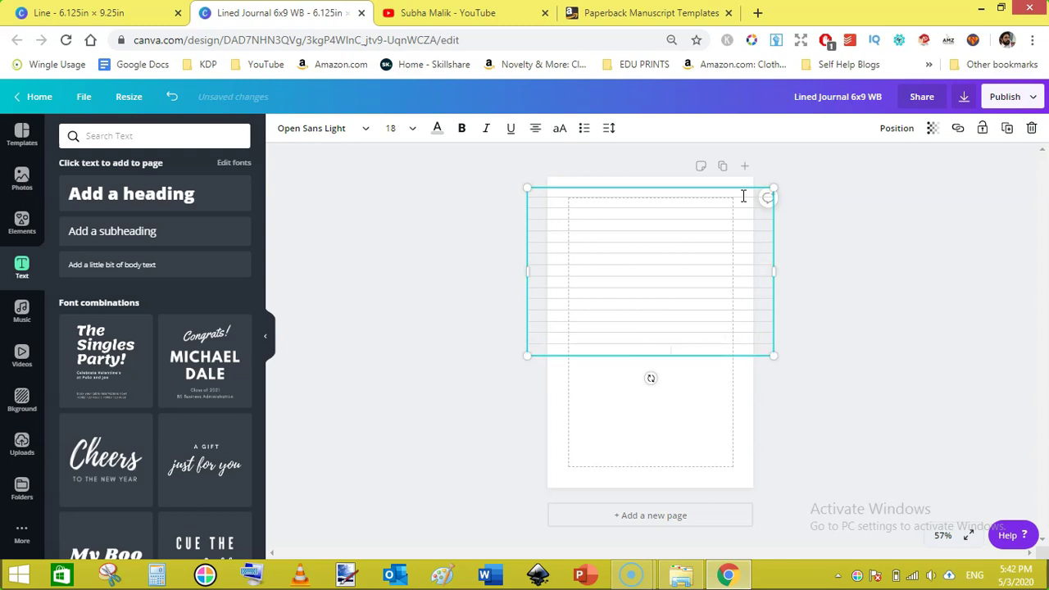
key("Return")
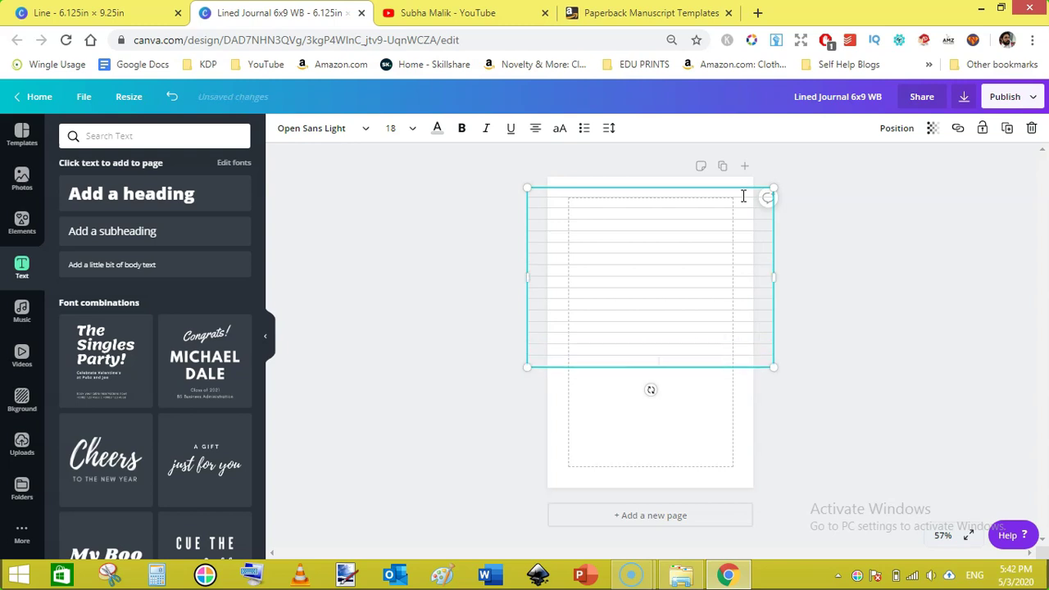
key("Return")
key("Return")
key("Return")
key("Return")
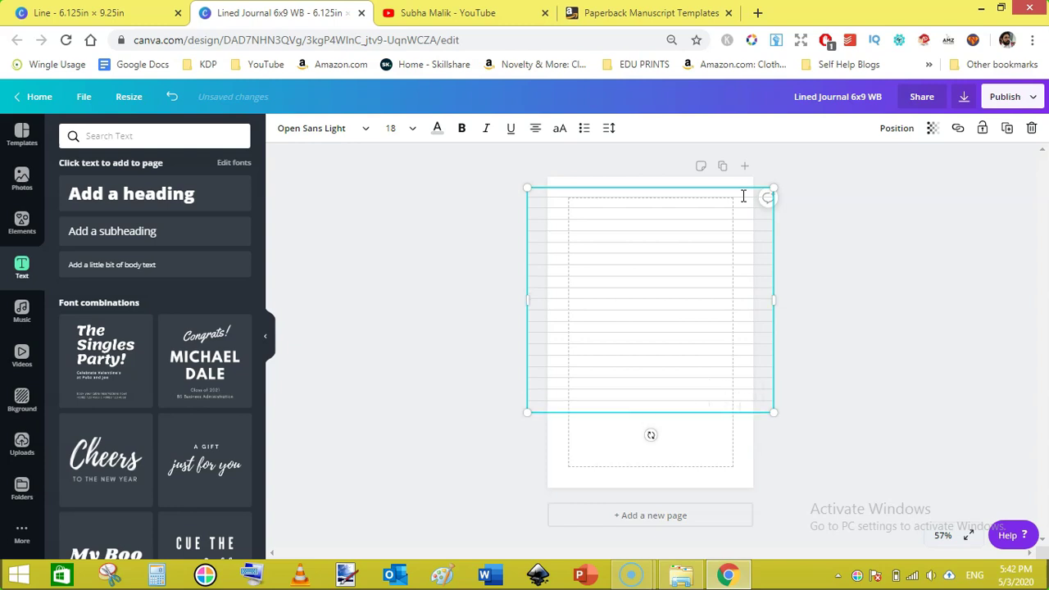
key("Return")
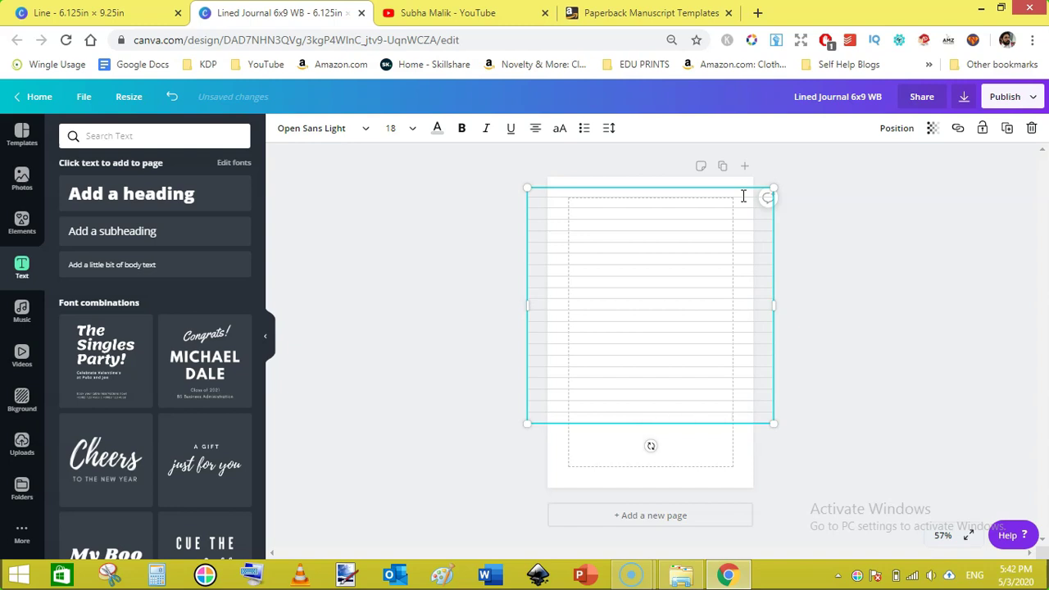
key("Return")
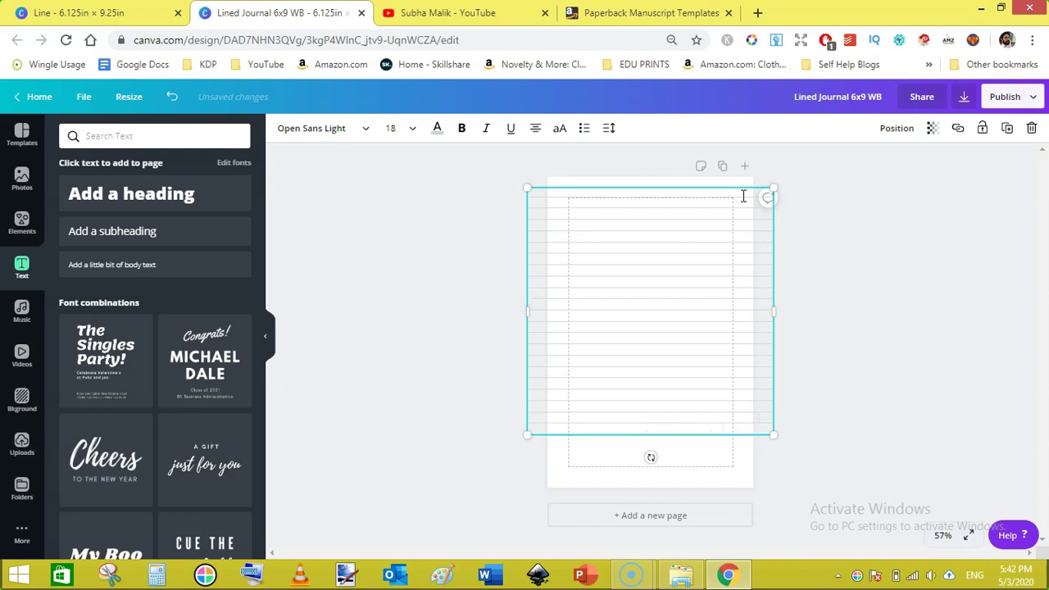
key("Return")
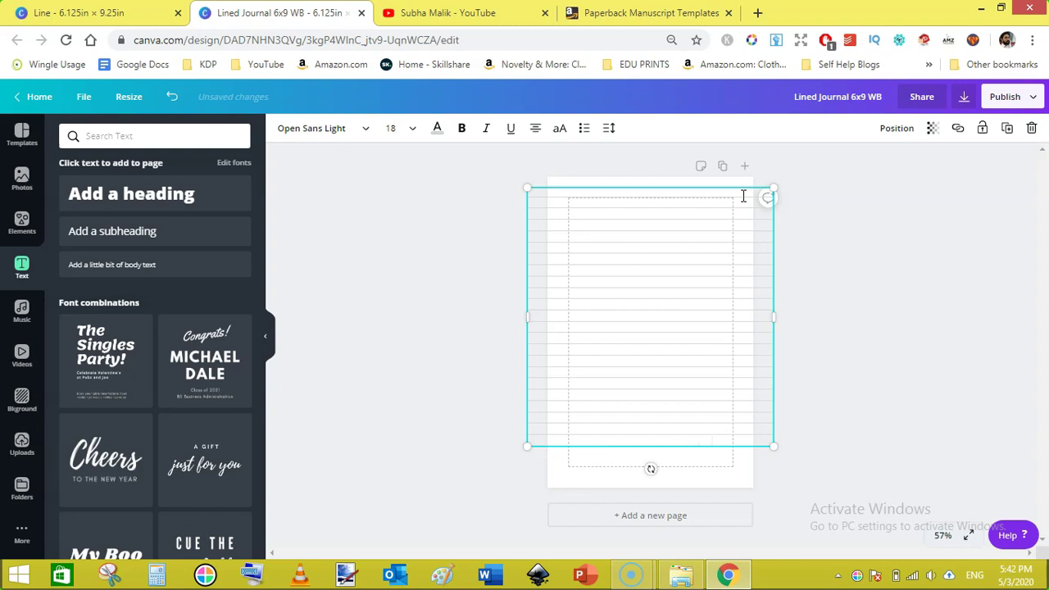
key("Return")
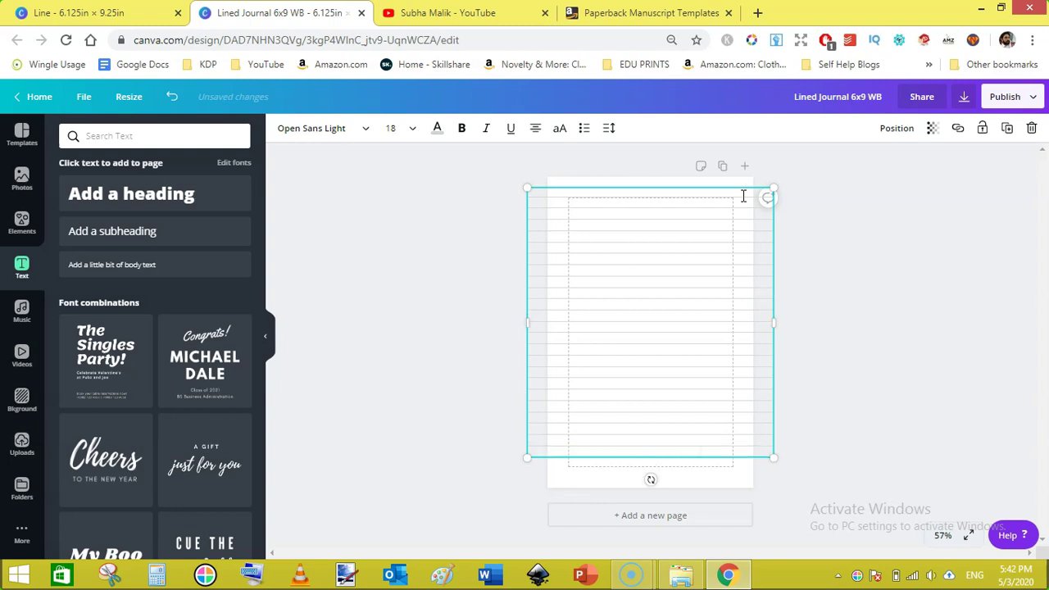
key("Return")
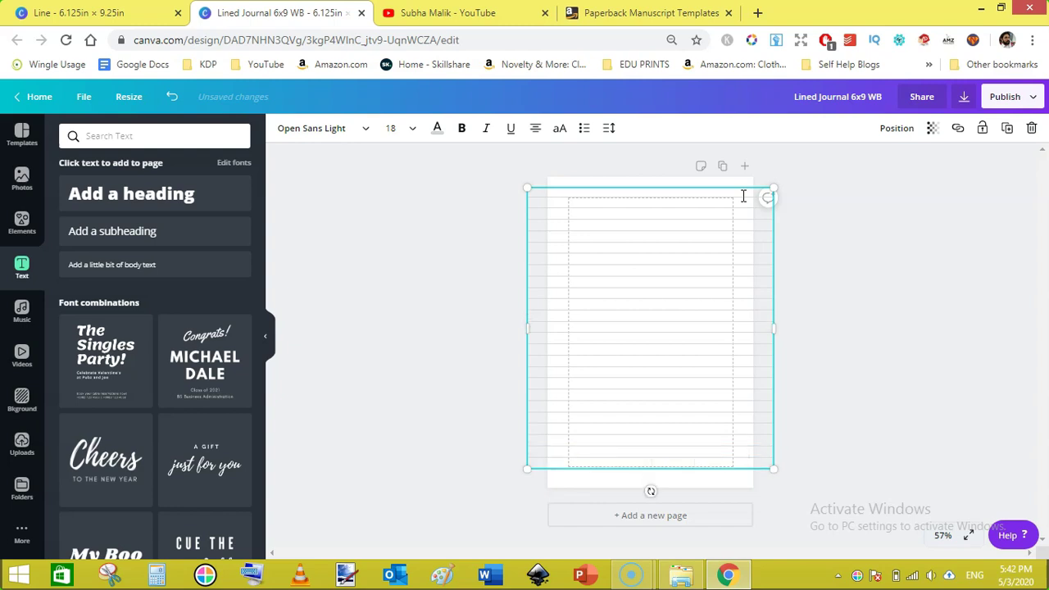
key("Return")
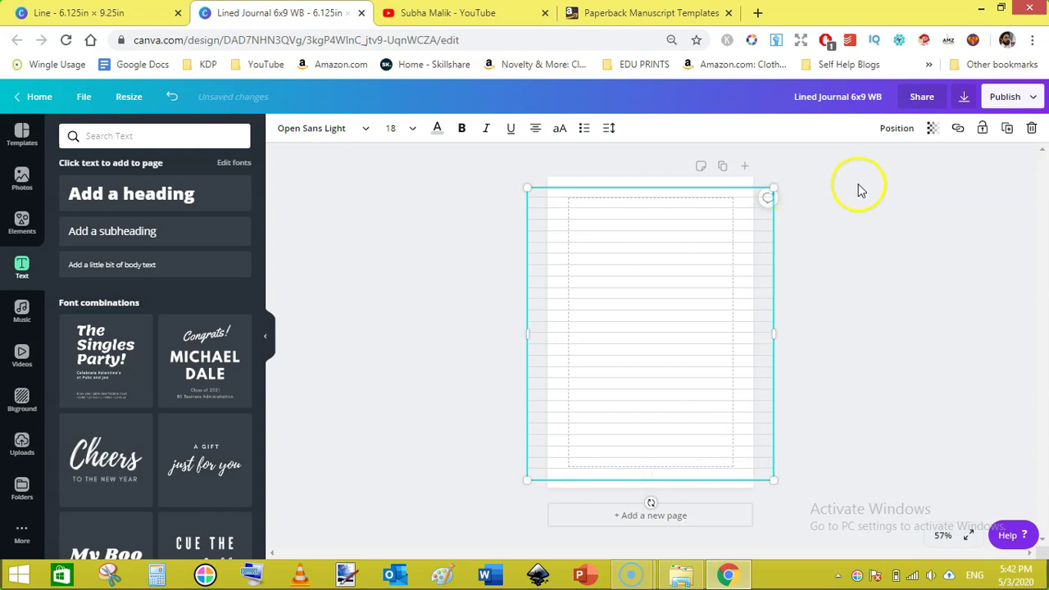
Try one extra ruled line at the bottom of the box, then remove it
left_click(872, 274)
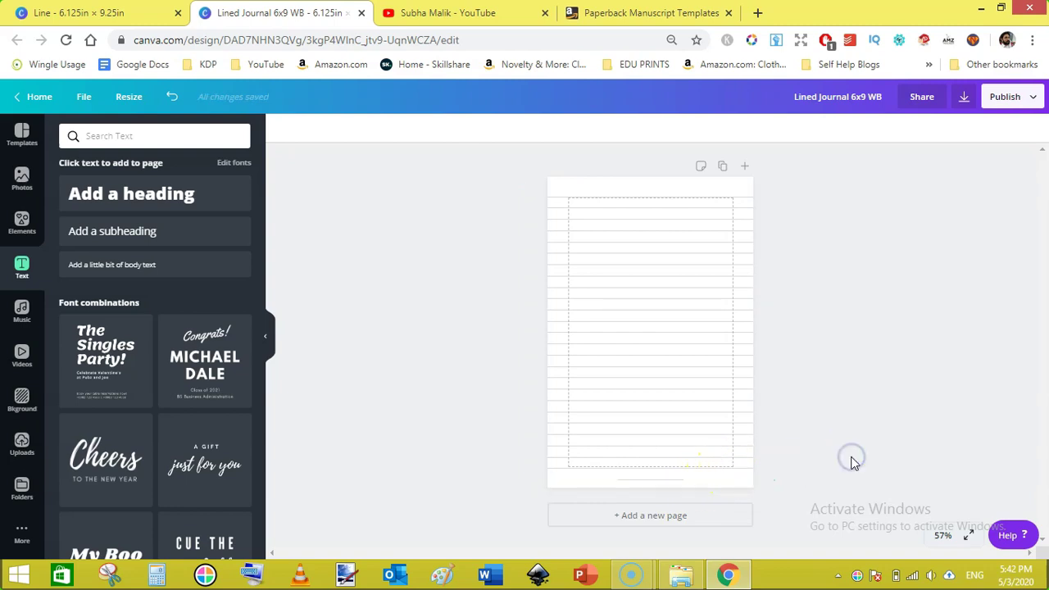
left_click(696, 474)
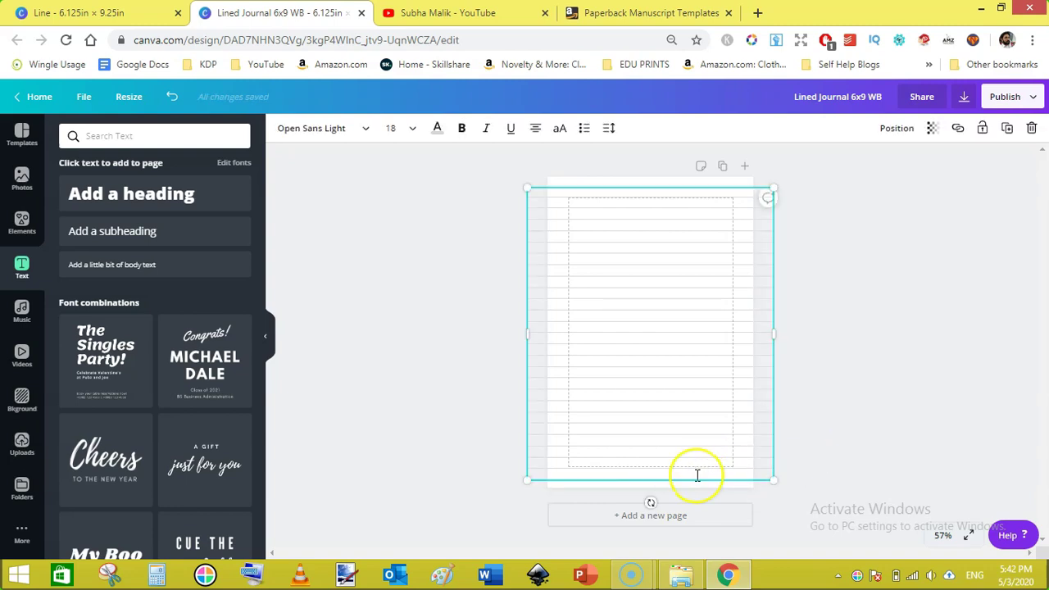
left_click(696, 475)
key("Return")
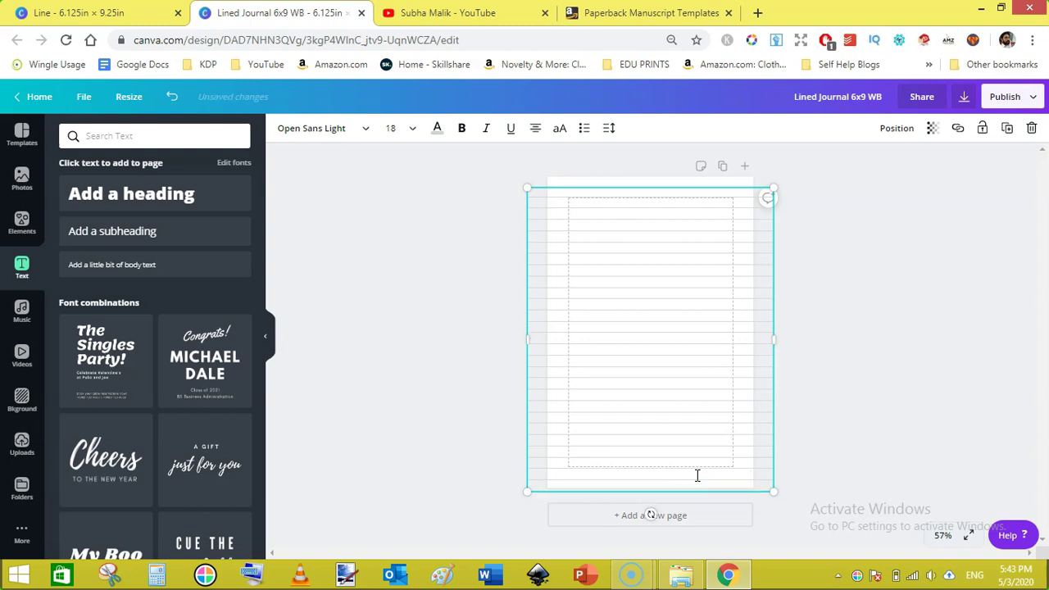
key("BackSpace")
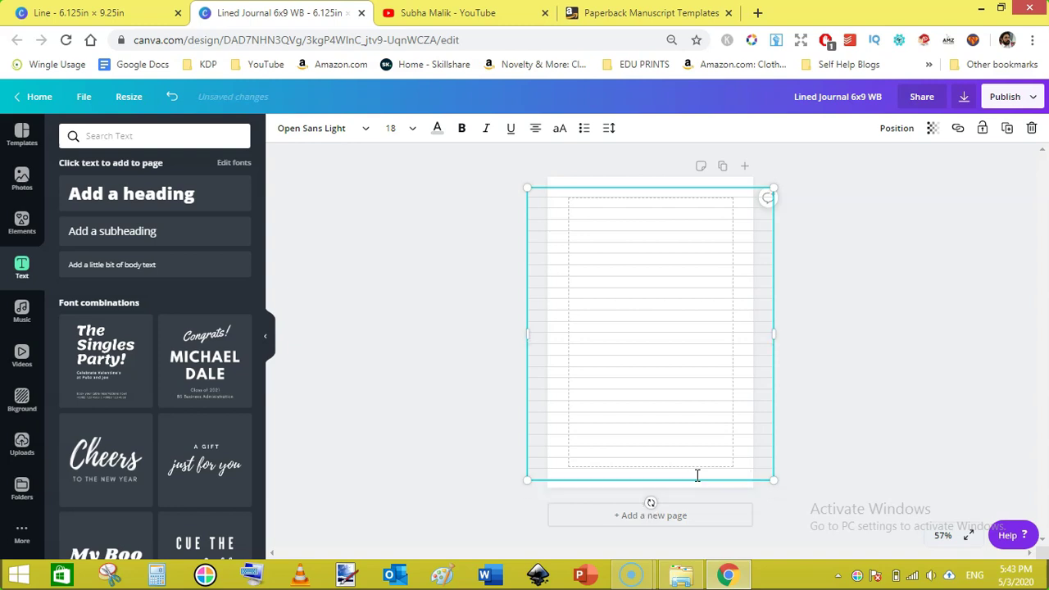
left_click(875, 373)
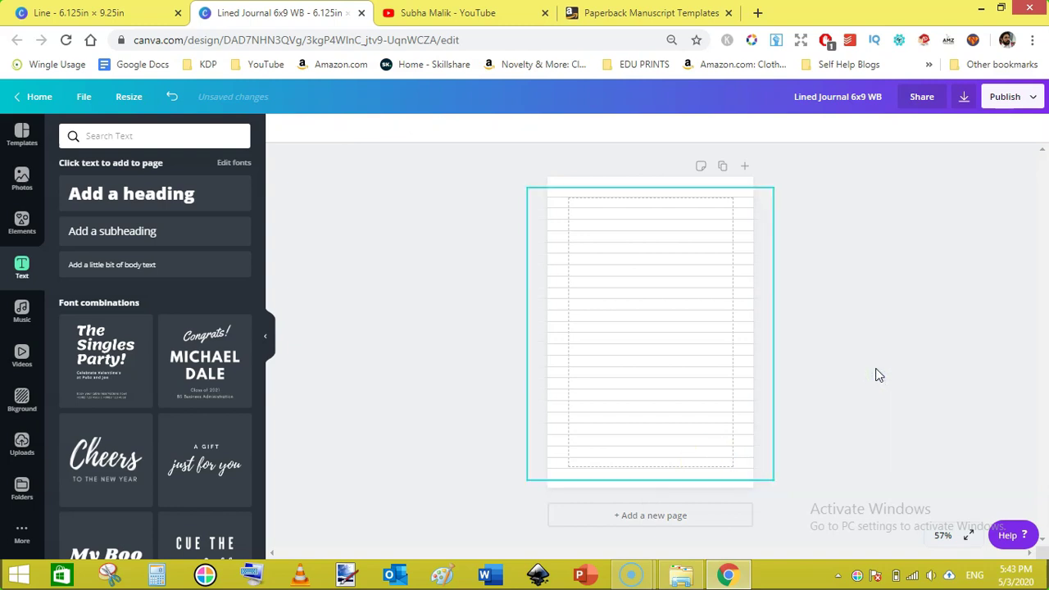
Align the lined text box to the vertical middle of the page
left_click(658, 253)
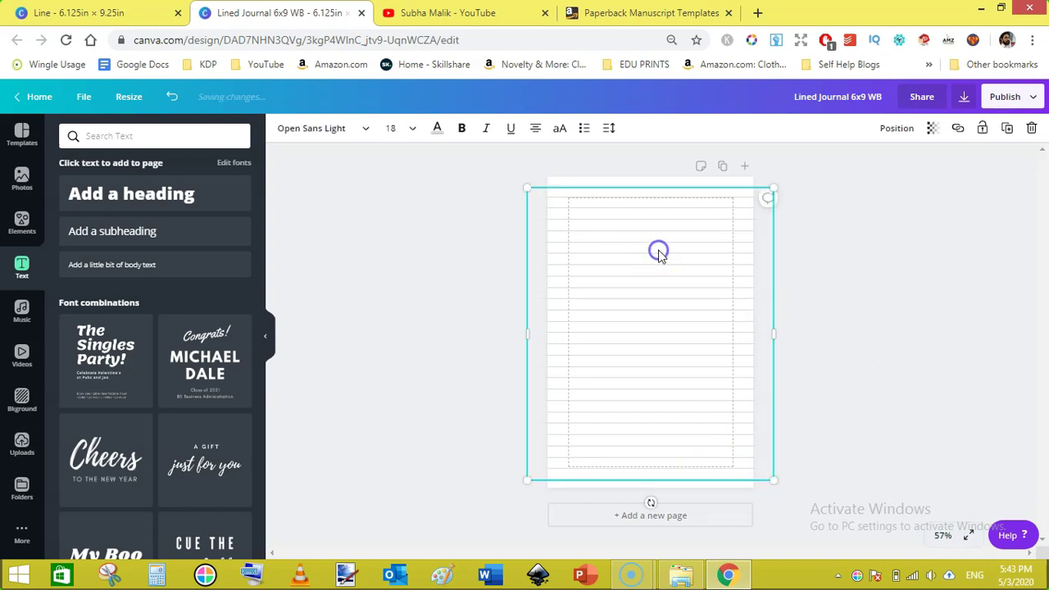
left_click(848, 185)
left_click(894, 129)
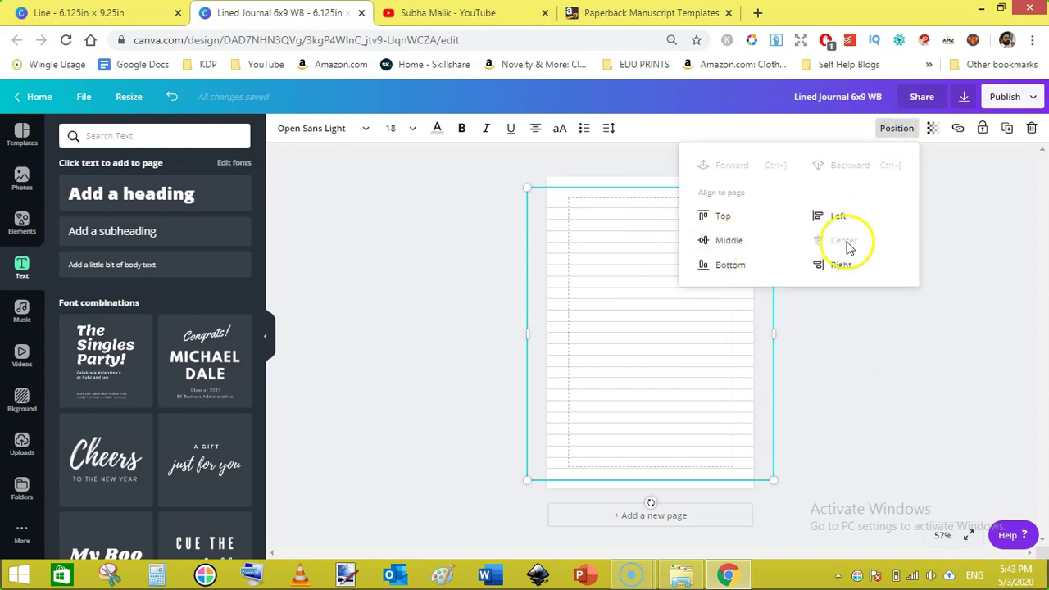
left_click(729, 240)
left_click(894, 370)
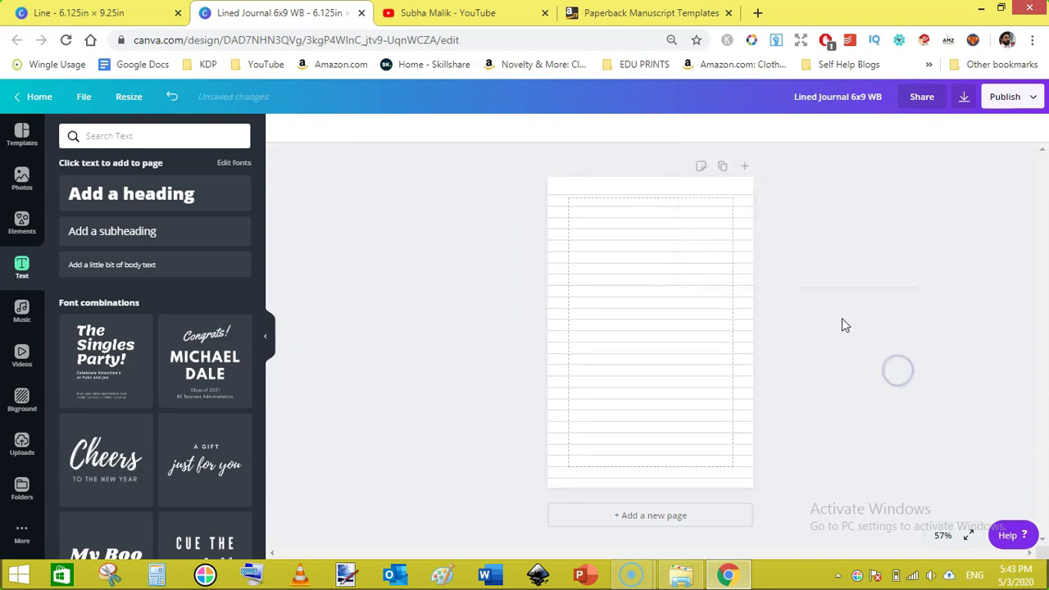
left_click(406, 220)
Turn off Show margins in the File menu and preview the page in full screen
left_click(82, 98)
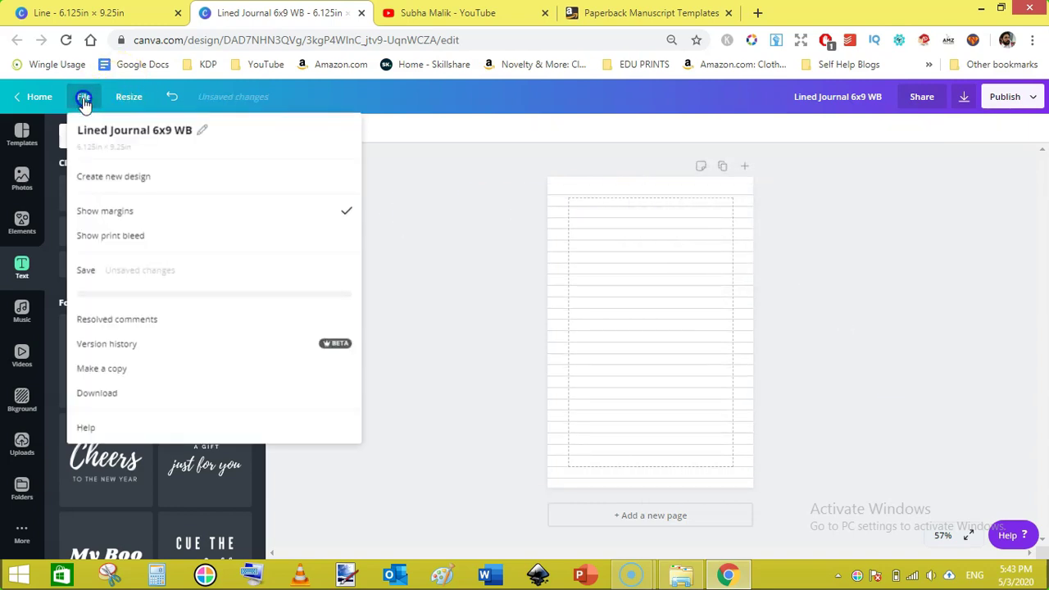
left_click(125, 212)
left_click(401, 245)
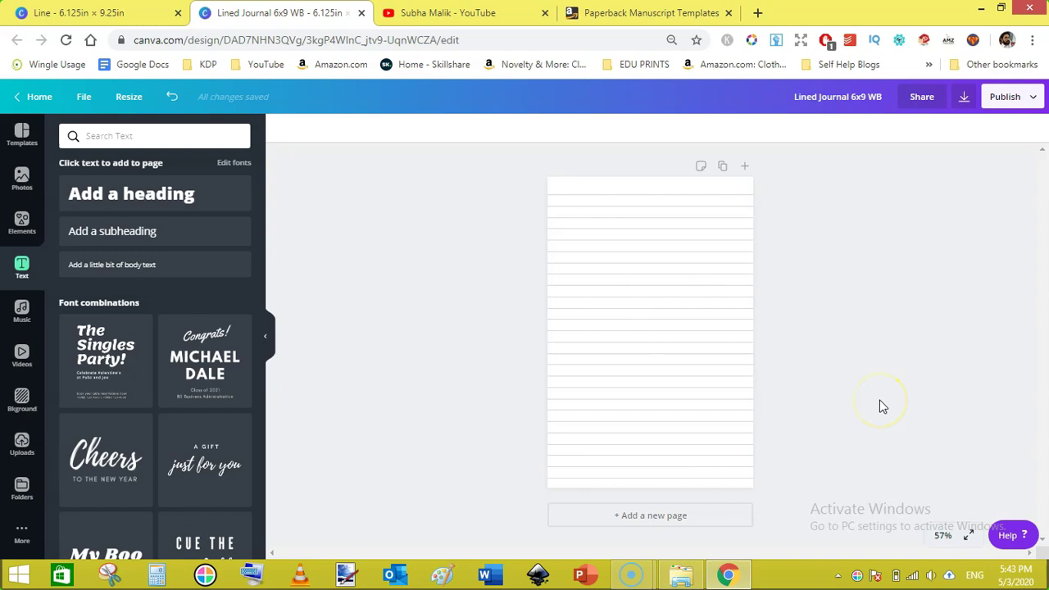
left_click(969, 537)
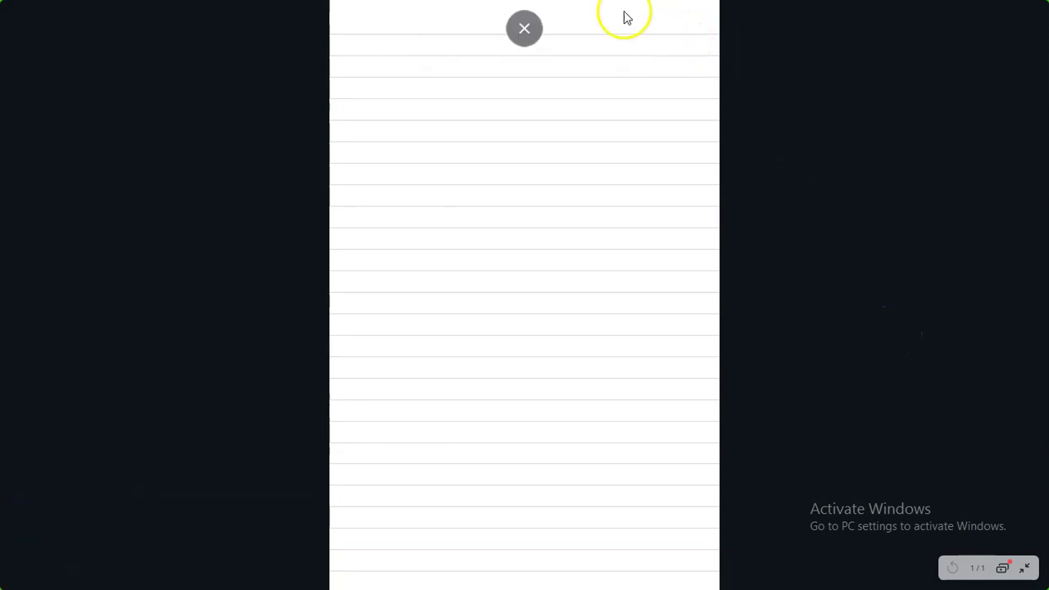
key("Escape")
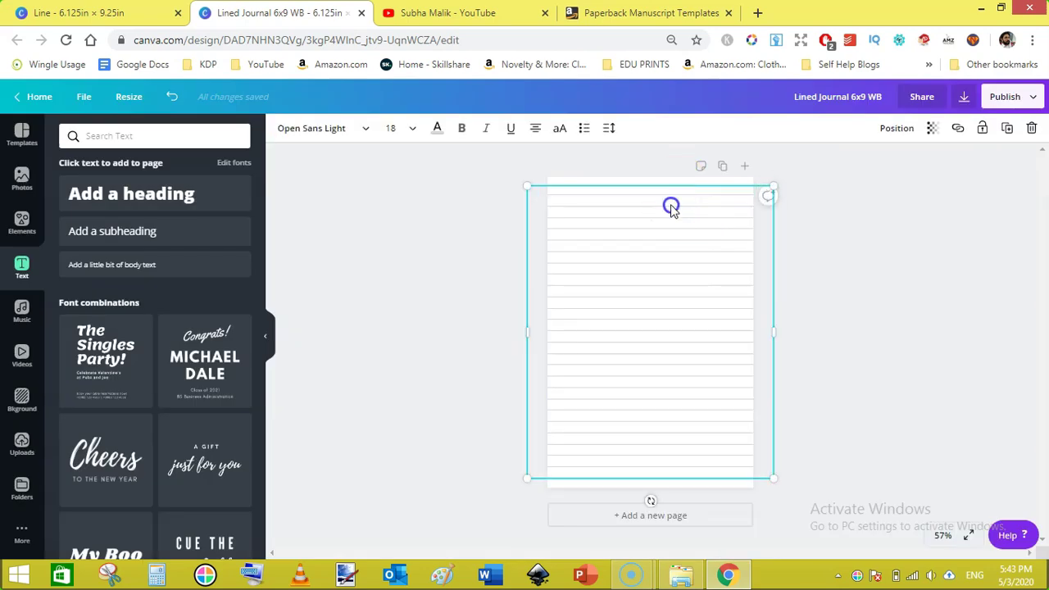
Select the lined text box on the page, then deselect it
left_click(686, 479)
left_click(687, 478)
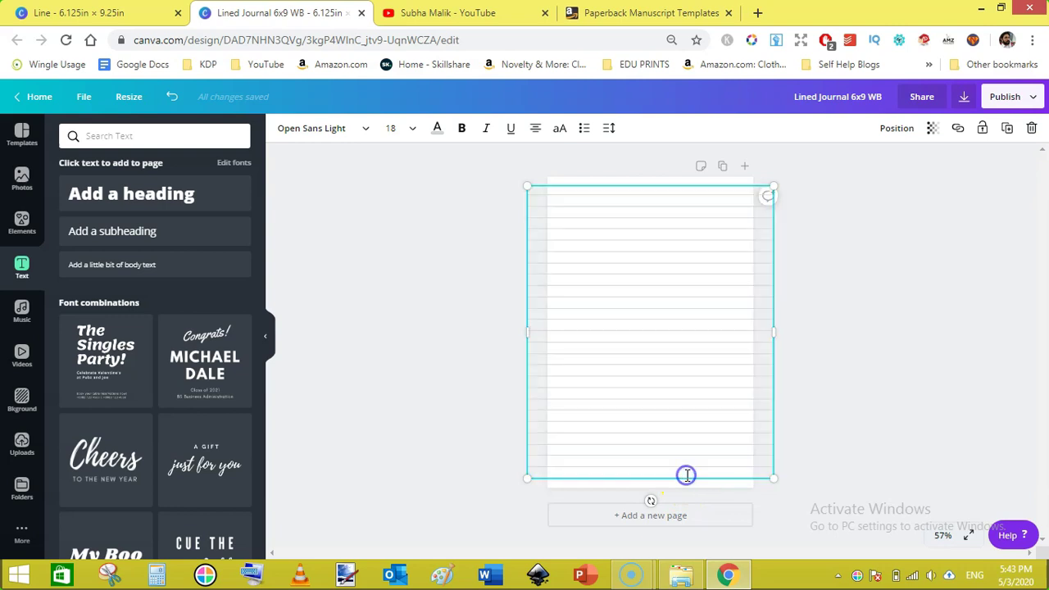
left_click(855, 392)
left_click(679, 257)
left_click(873, 317)
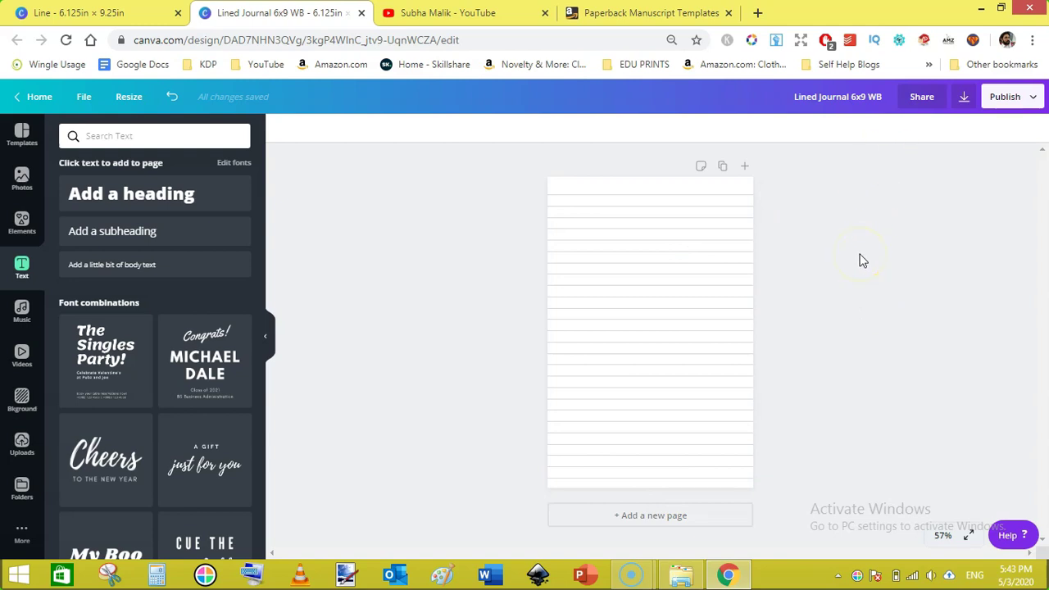
Choose PDF Print as the download file type, then close the download panel
left_click(965, 98)
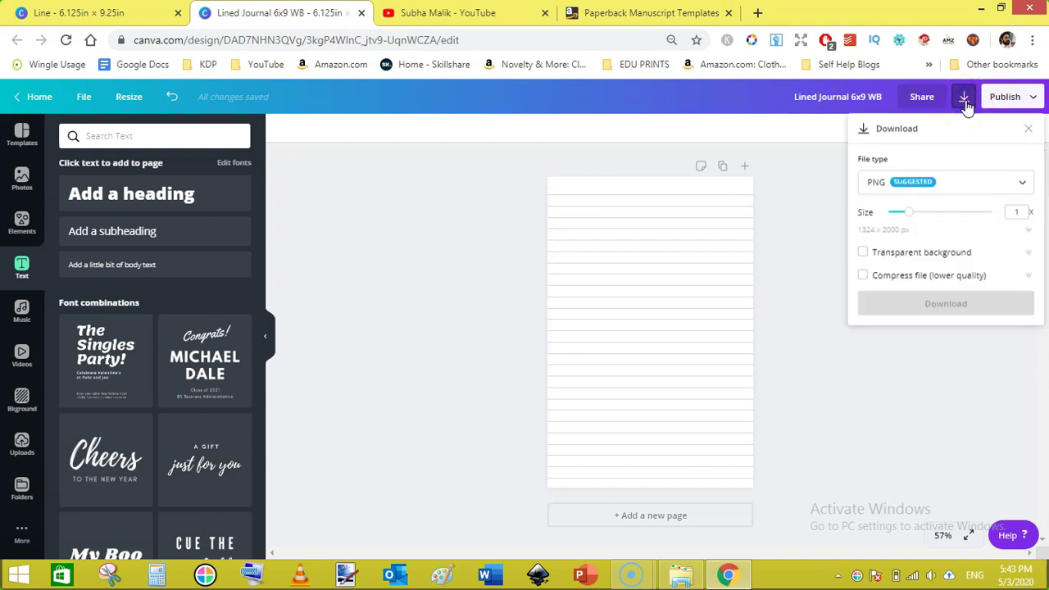
left_click(925, 187)
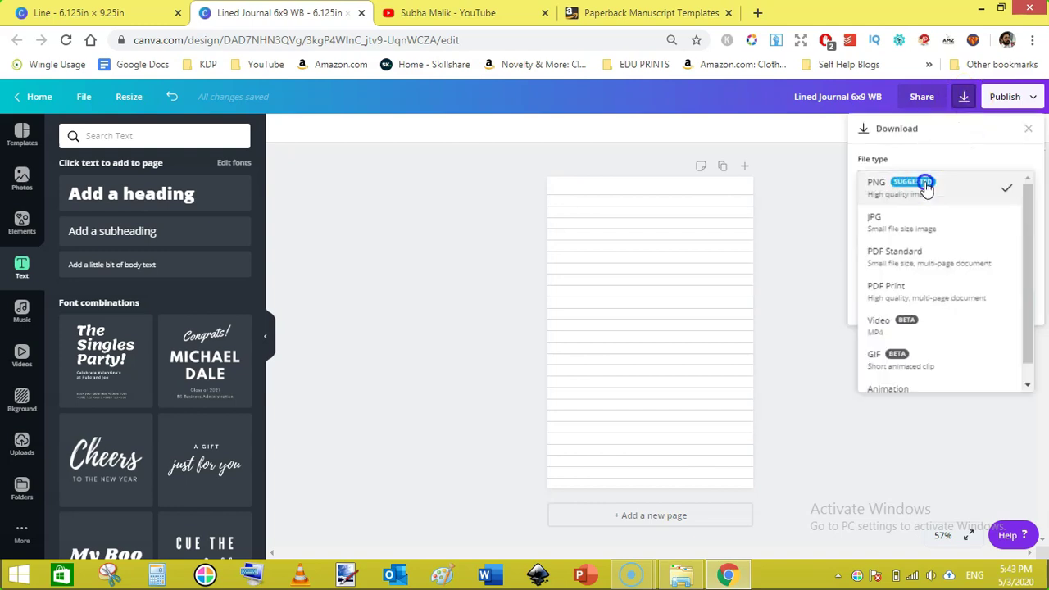
left_click(893, 300)
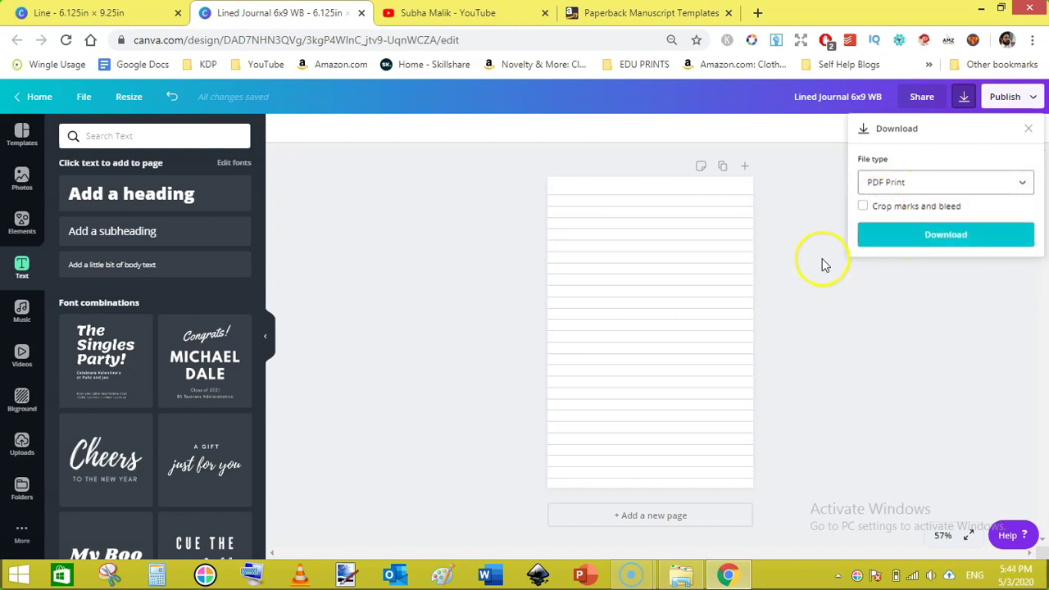
left_click(829, 284)
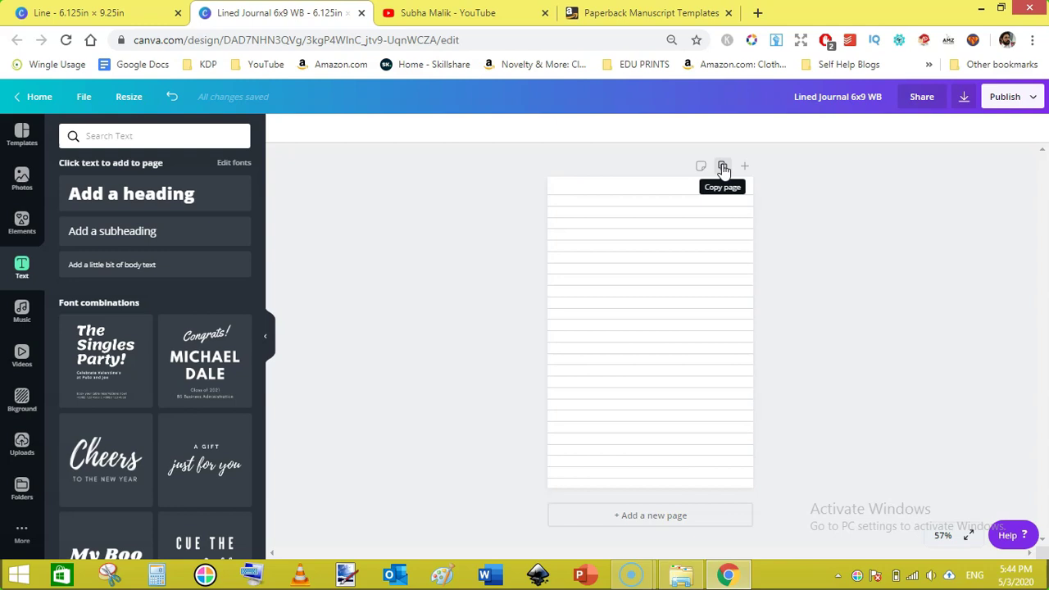
Select and deselect the element covering the lined page
left_click(730, 237)
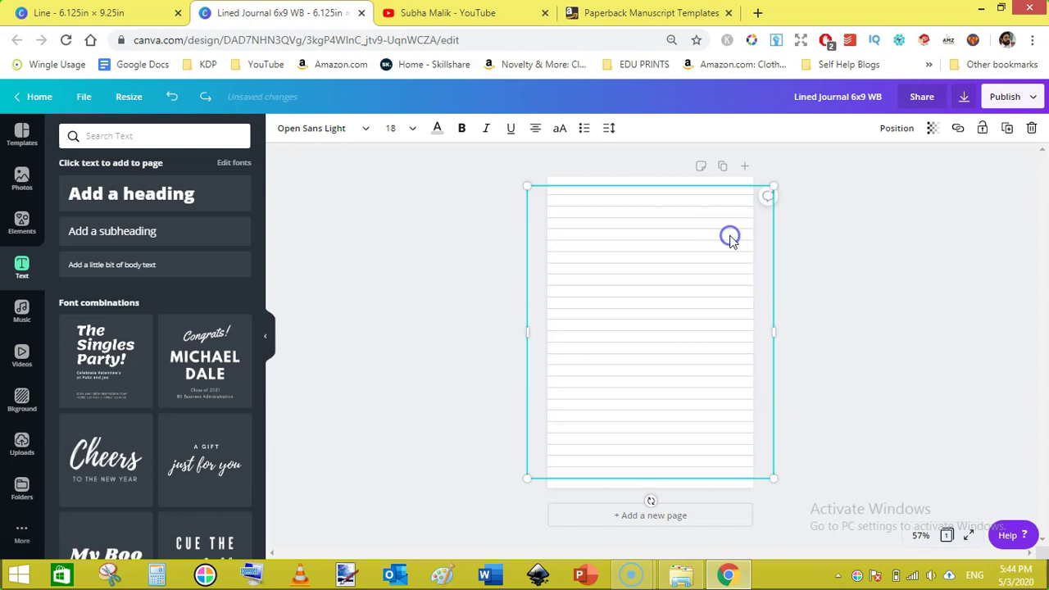
left_click(920, 227)
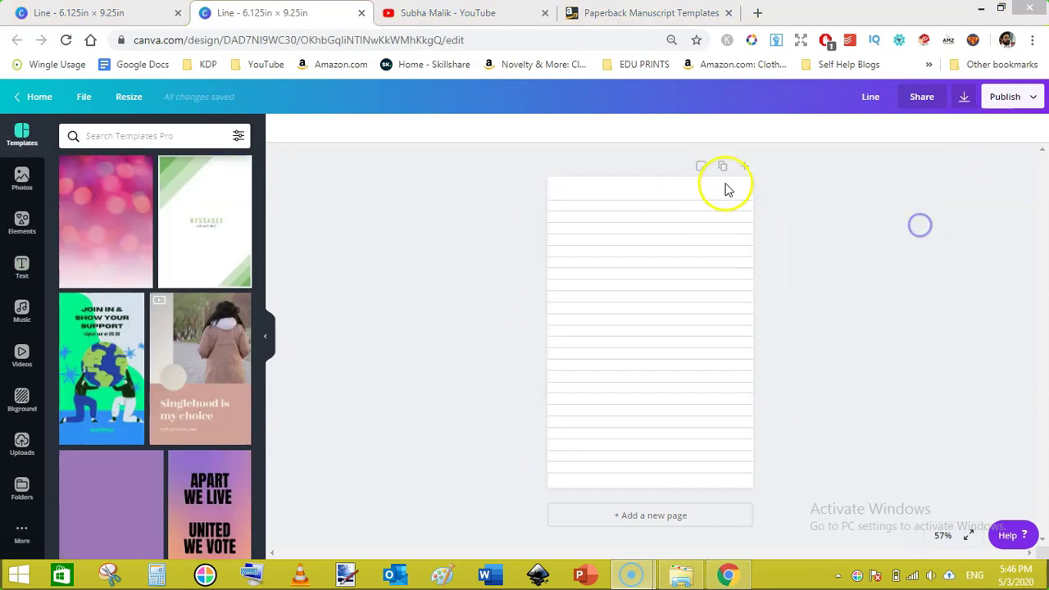
left_click(697, 247)
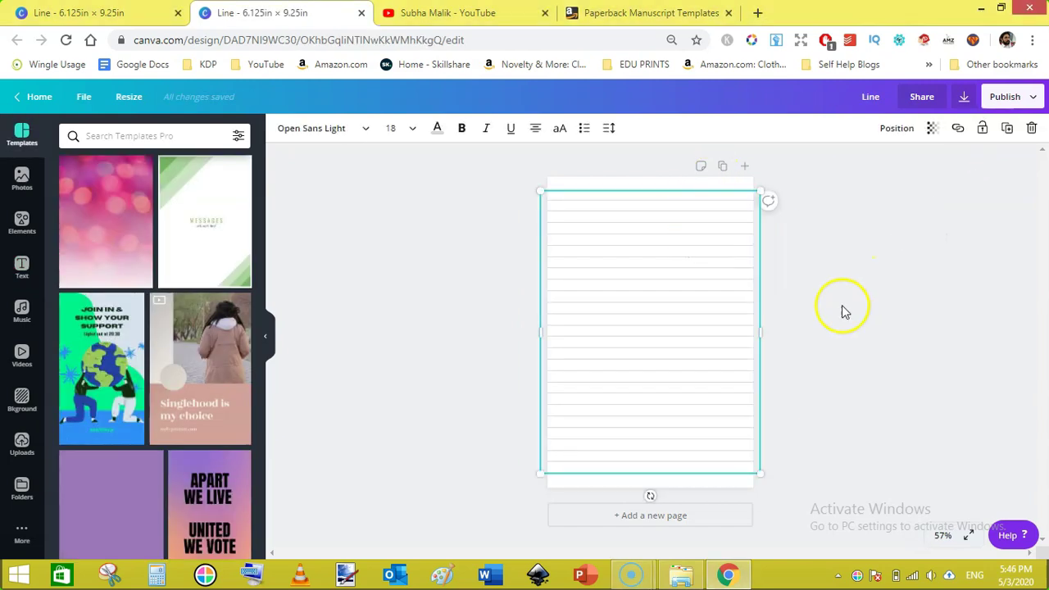
left_click(816, 232)
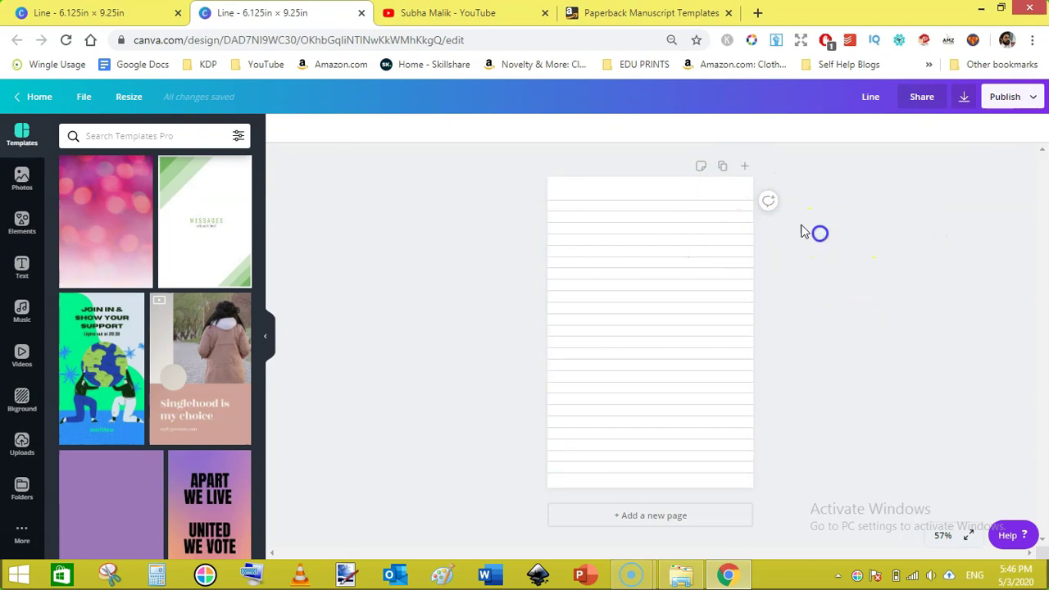
Duplicate the lined page repeatedly to build up the page count
left_click(724, 168)
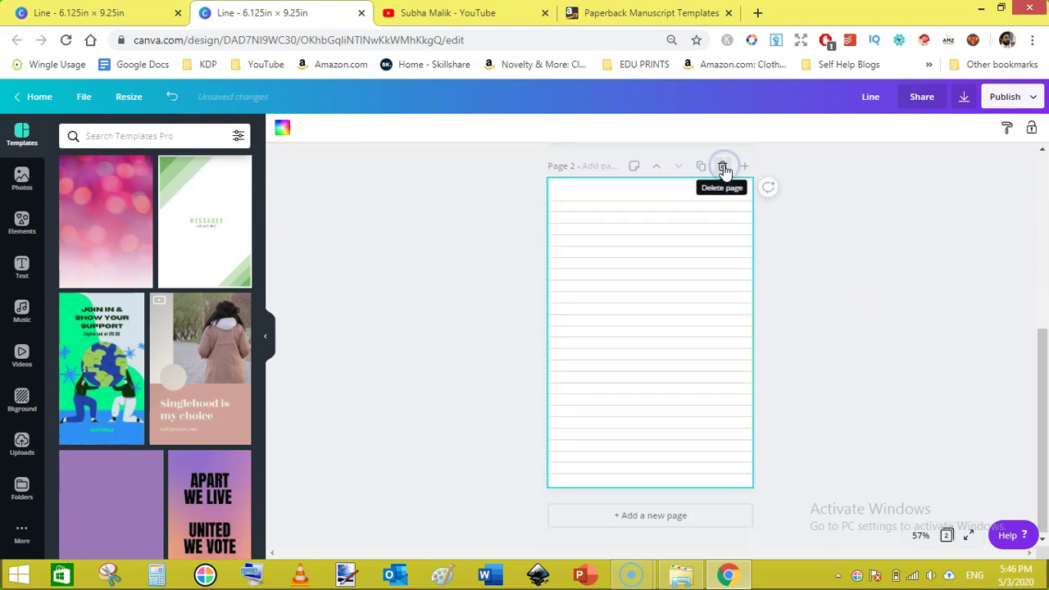
left_click(701, 167)
left_click(701, 167)
left_click(701, 167)
left_click(701, 167)
left_click(701, 167)
left_click(701, 168)
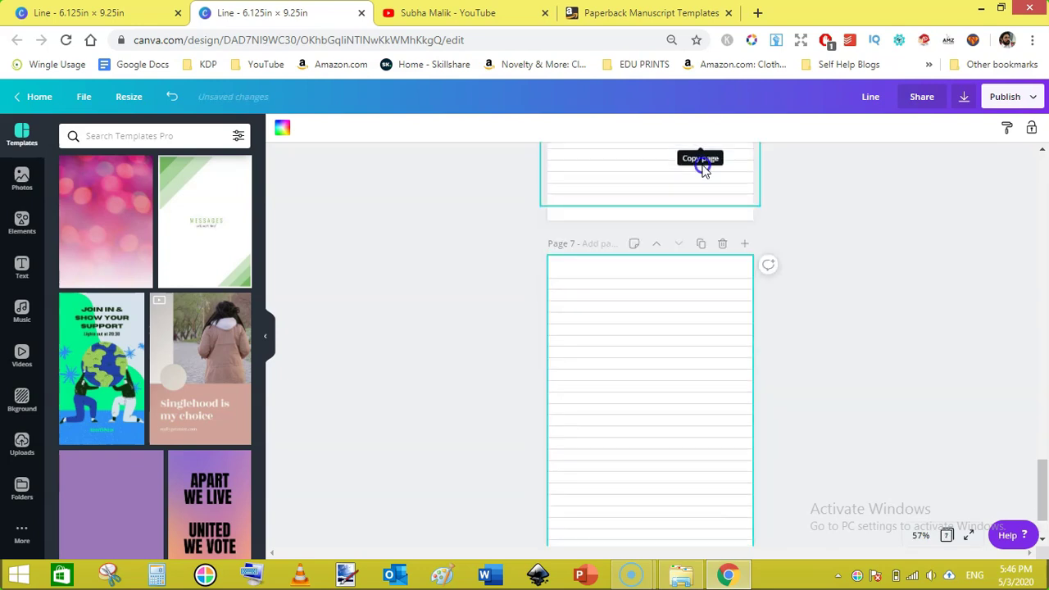
left_click(701, 167)
left_click(701, 167)
left_click(701, 167)
left_click(702, 168)
left_click(701, 167)
left_click(701, 167)
left_click(701, 167)
left_click(701, 168)
left_click(701, 167)
left_click(702, 169)
left_click(701, 171)
left_click(701, 169)
left_click(701, 170)
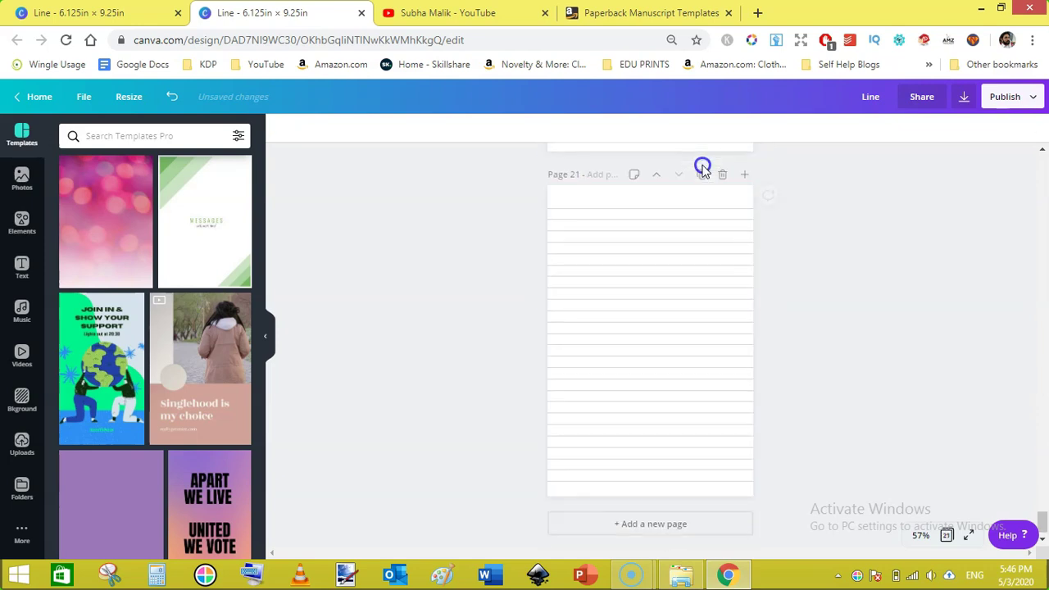
left_click(701, 174)
left_click(702, 174)
left_click(701, 174)
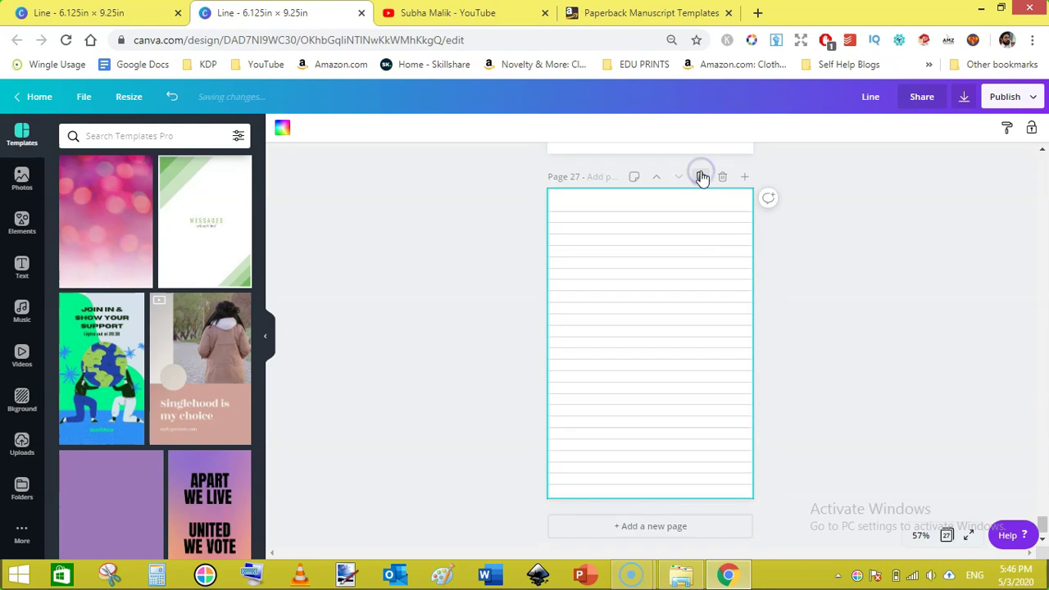
left_click(702, 174)
left_click(701, 174)
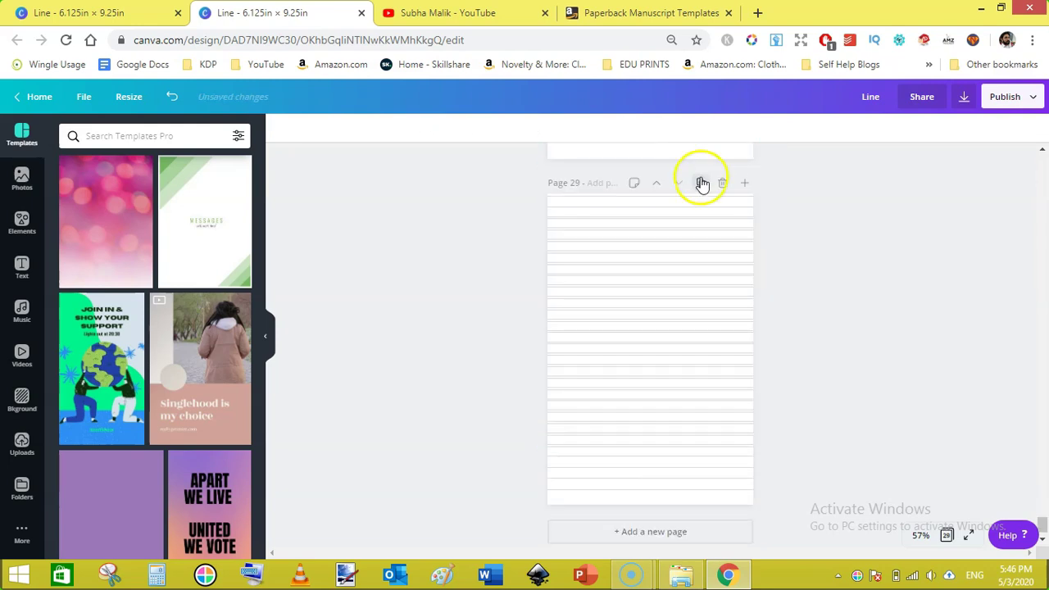
left_click(702, 183)
left_click(701, 183)
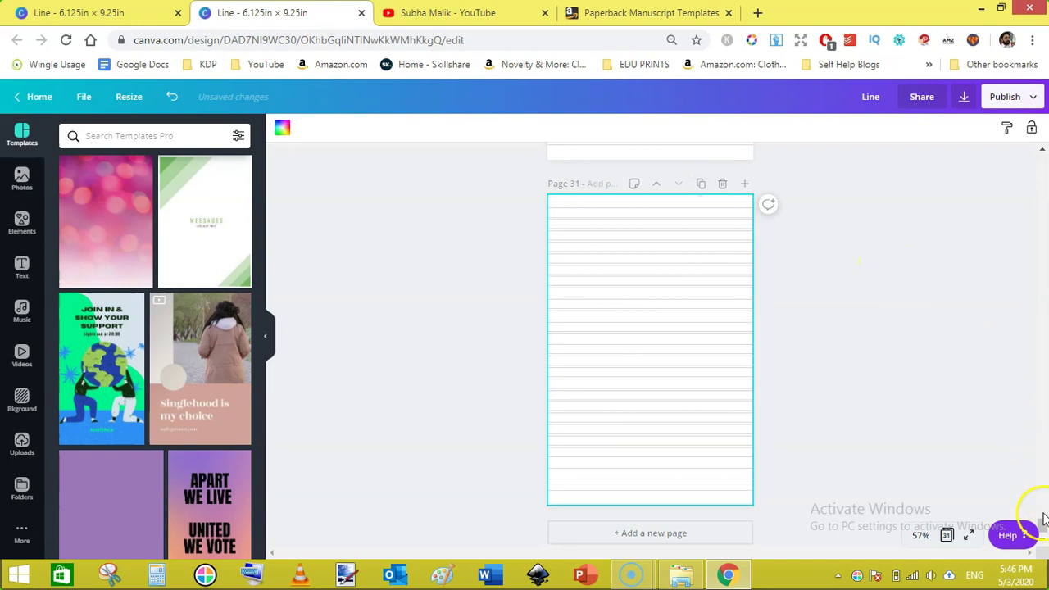
Delete the stray extra Page 28
scroll(1038, 512, "up", 9)
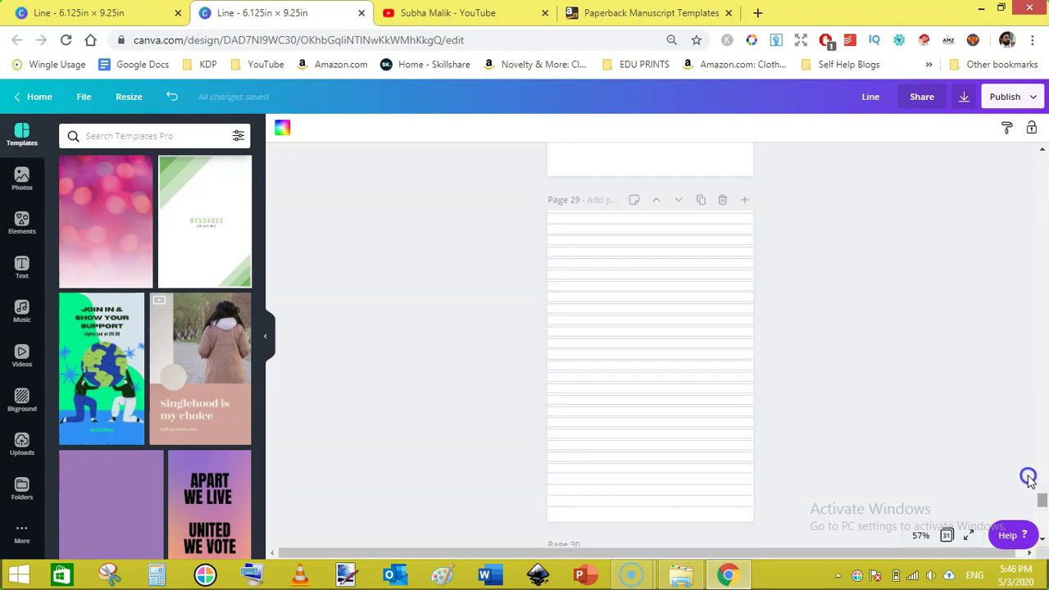
scroll(1030, 478, "up", 10)
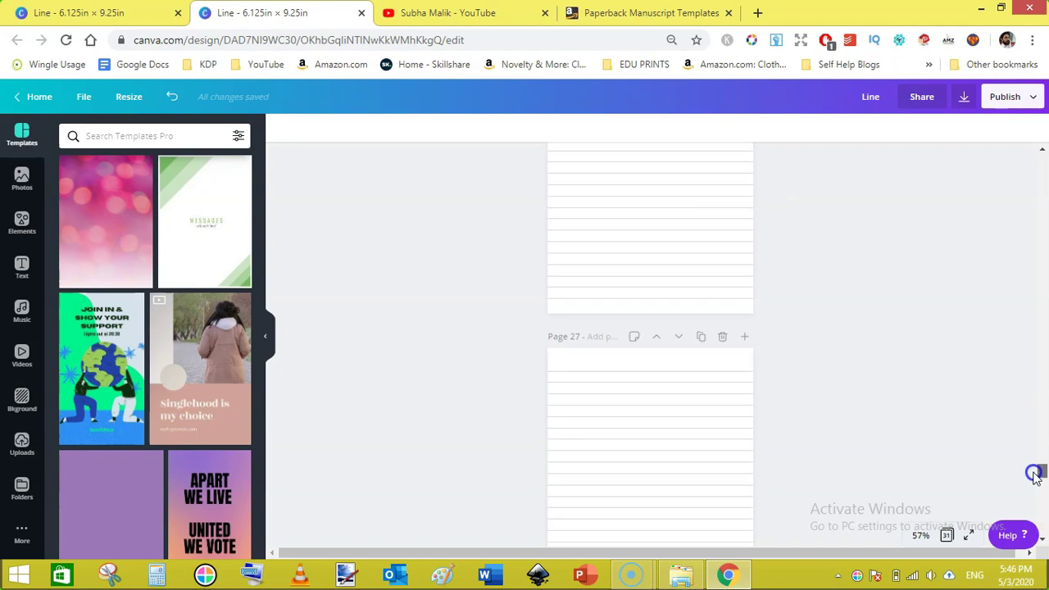
scroll(1034, 477, "down", 5)
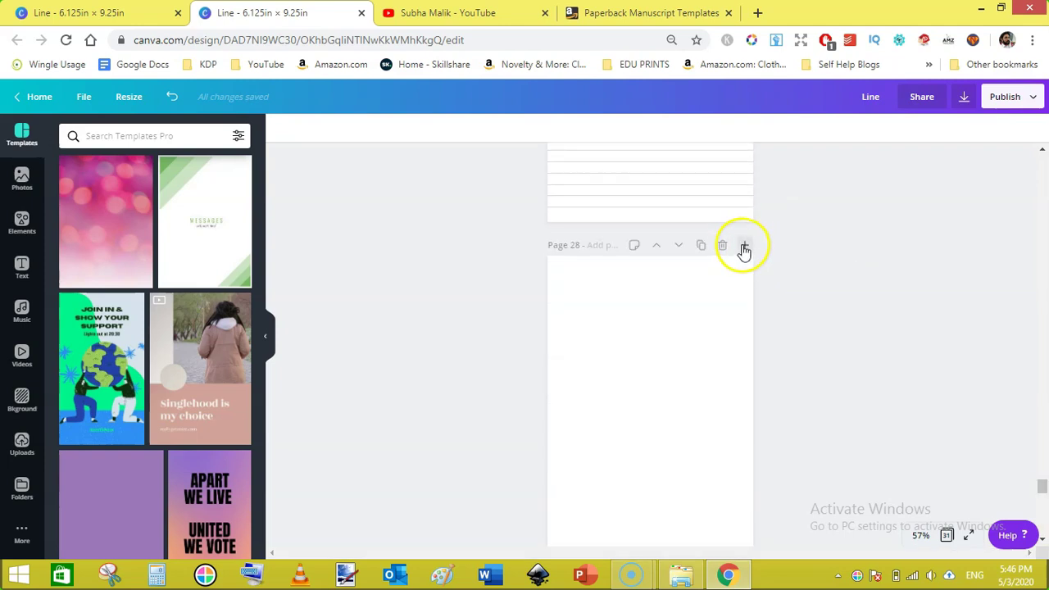
left_click(724, 244)
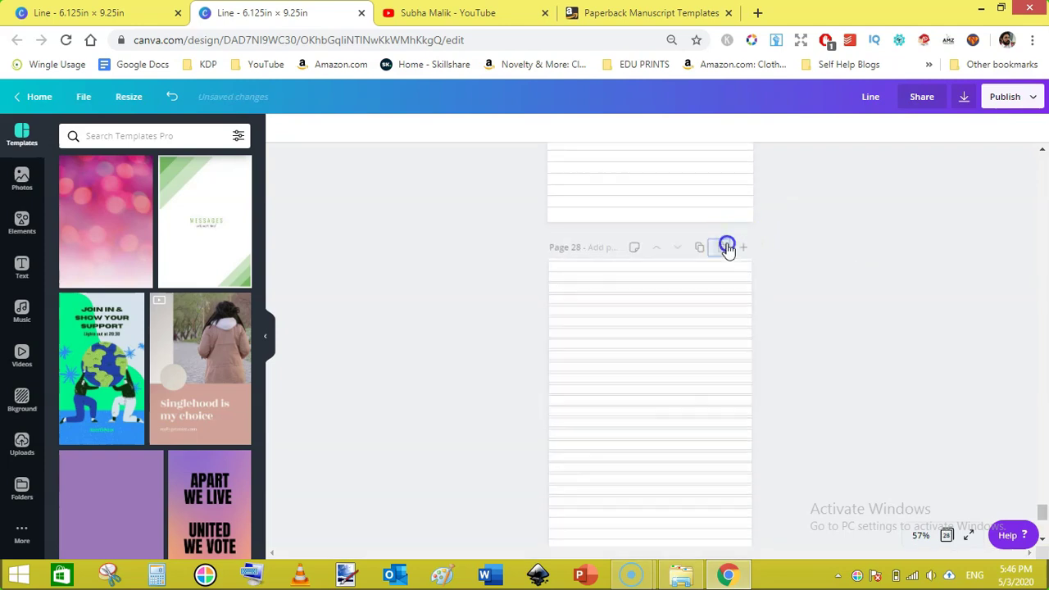
left_click(874, 303)
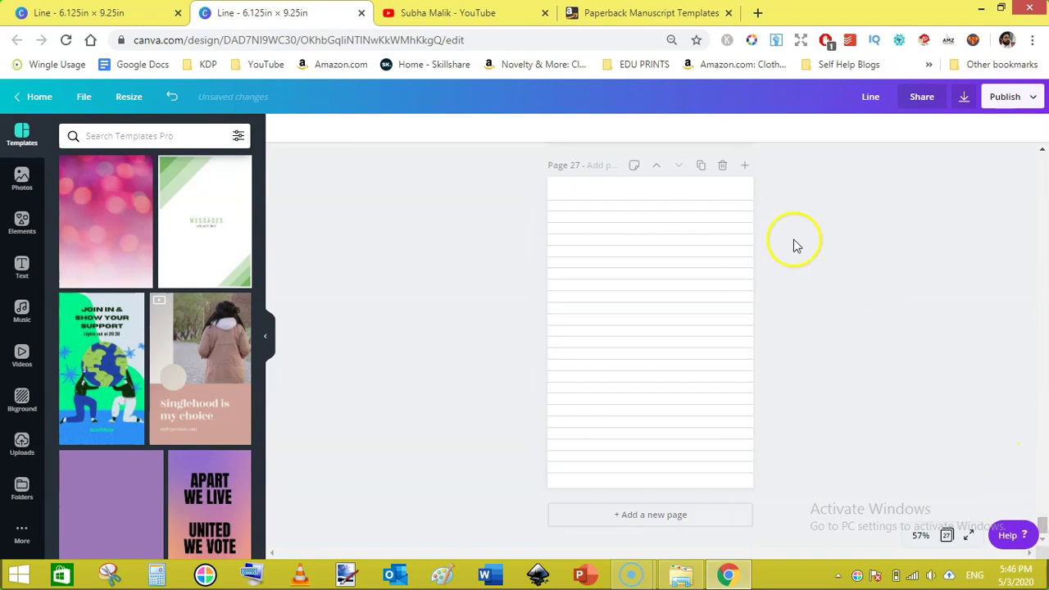
Keep duplicating the lined page until the design reaches 60 pages
left_click(702, 169)
left_click(701, 169)
left_click(701, 169)
left_click(701, 169)
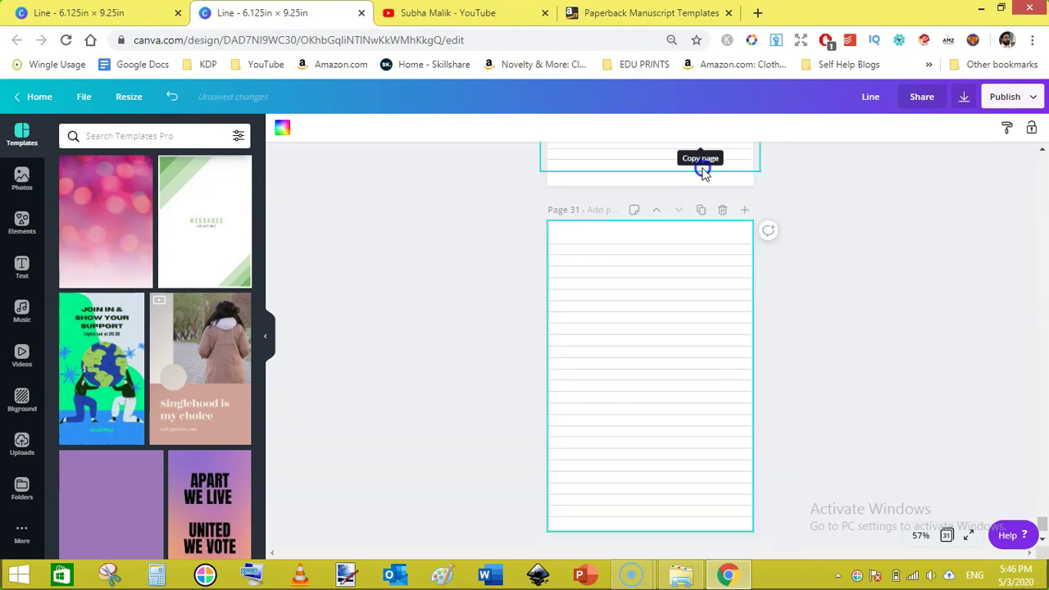
left_click(702, 169)
left_click(701, 169)
left_click(701, 169)
left_click(701, 169)
left_click(701, 169)
left_click(701, 169)
left_click(701, 169)
left_click(701, 170)
left_click(701, 169)
left_click(701, 170)
left_click(701, 171)
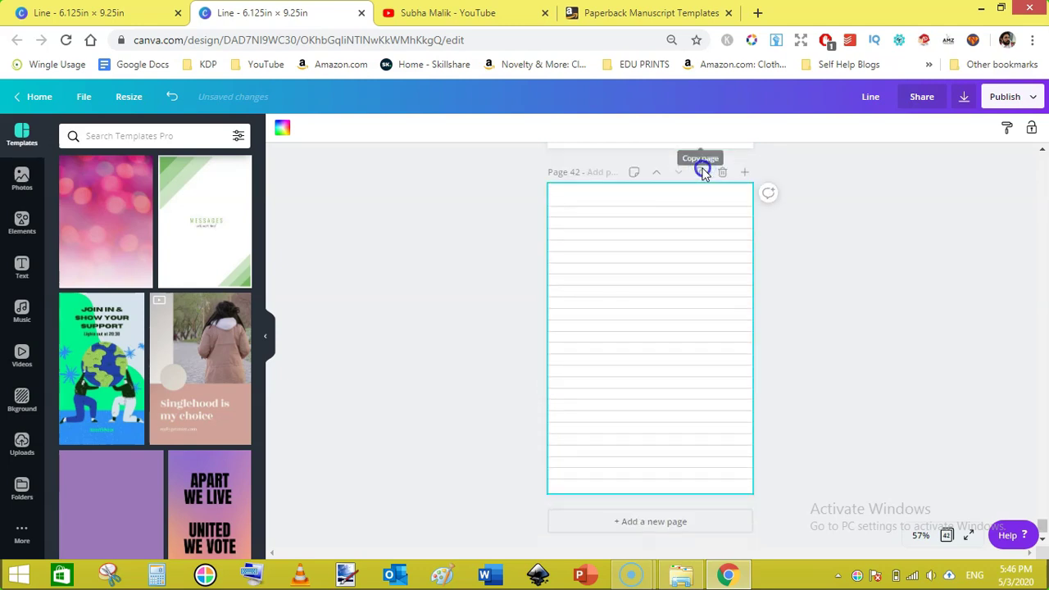
left_click(702, 170)
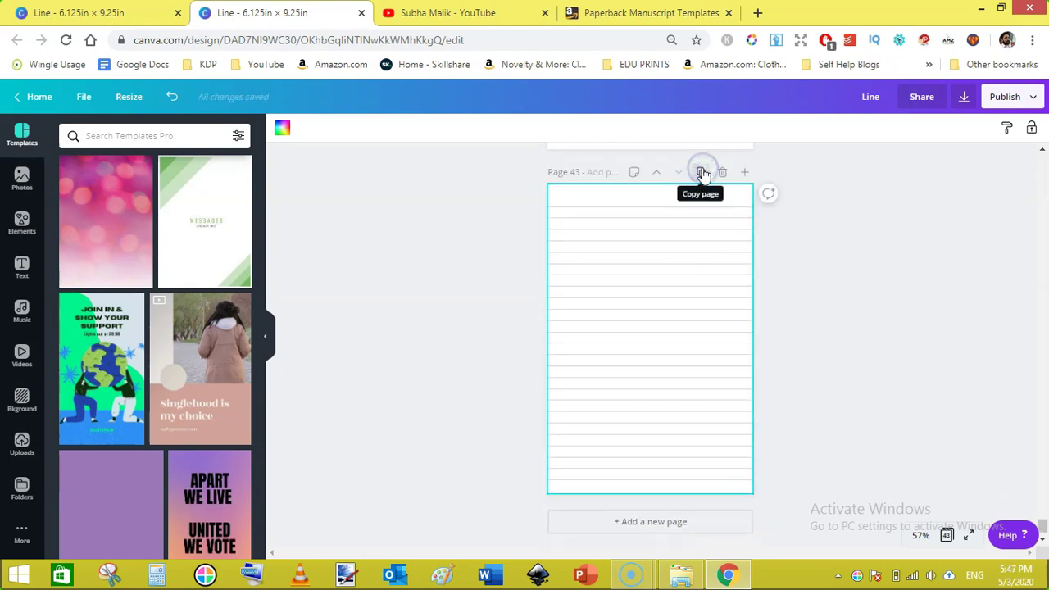
left_click(702, 172)
left_click(702, 173)
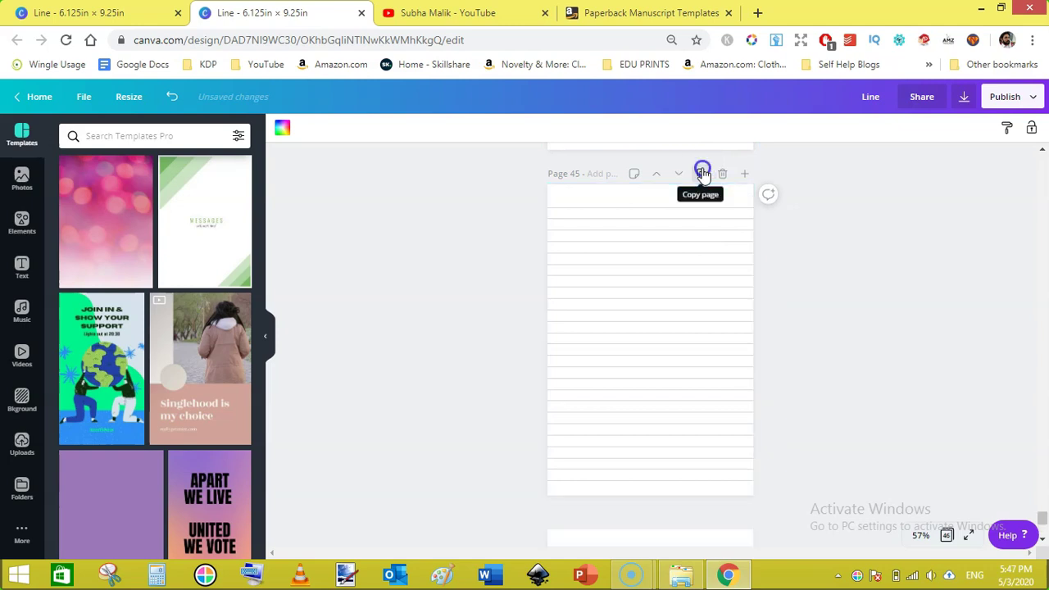
left_click(702, 171)
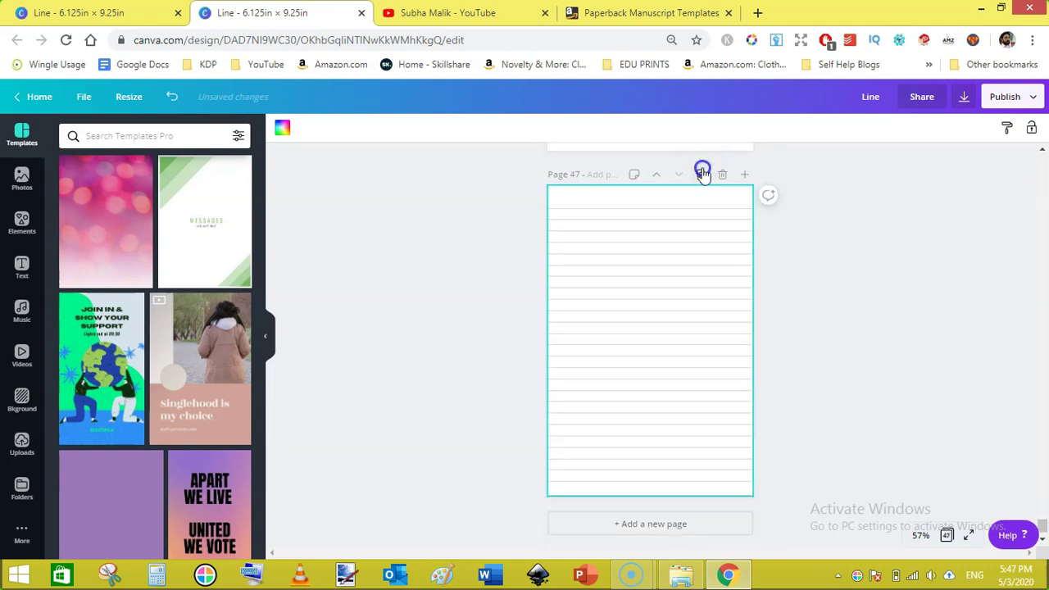
left_click(702, 174)
left_click(701, 175)
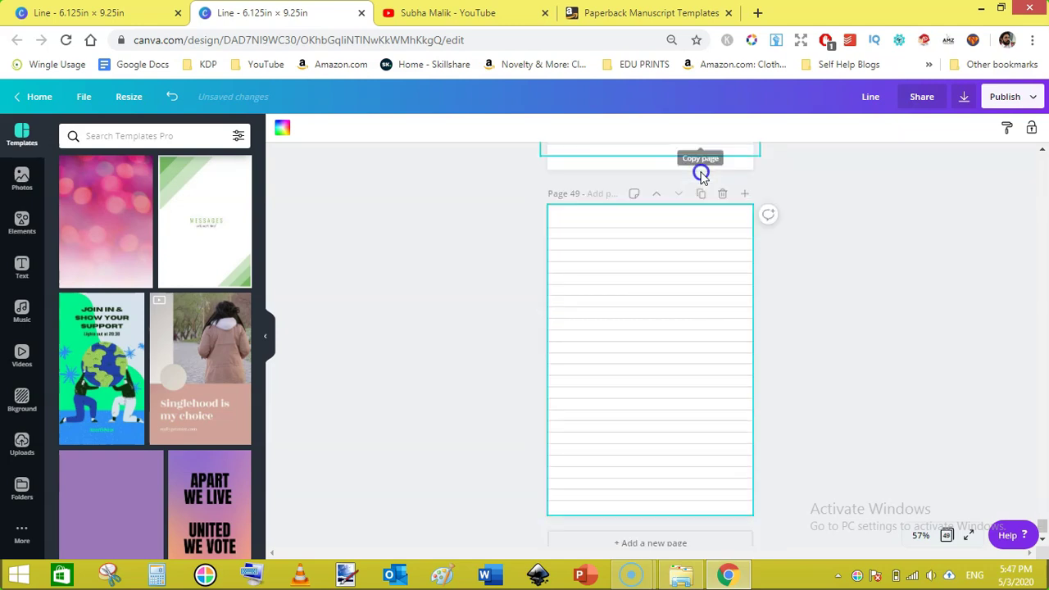
left_click(701, 176)
left_click(701, 175)
left_click(701, 176)
left_click(701, 176)
left_click(701, 176)
left_click(701, 177)
left_click(701, 177)
left_click(701, 177)
left_click(701, 178)
left_click(701, 179)
left_click(701, 180)
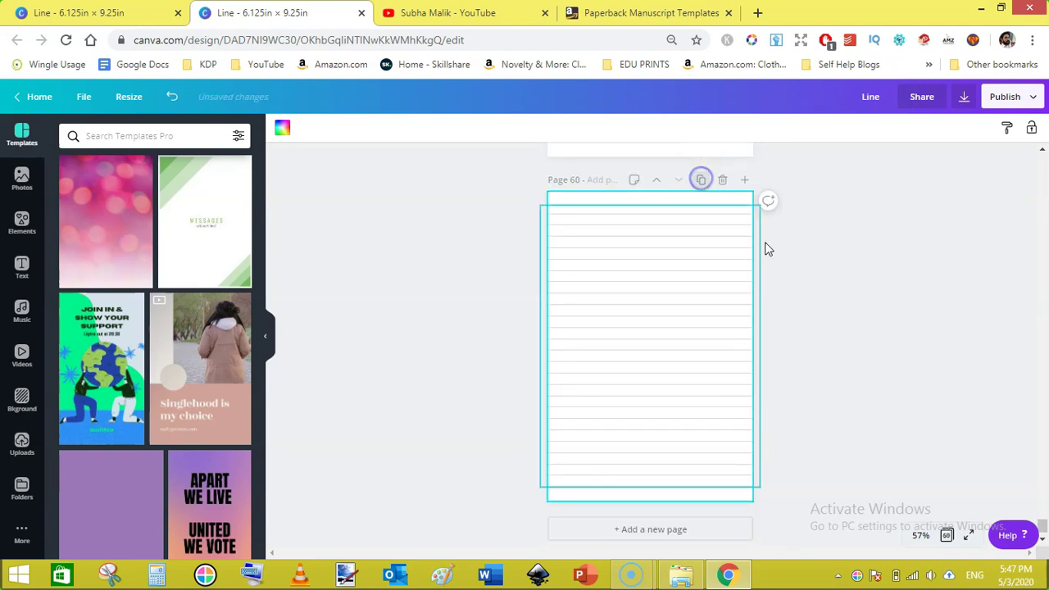
left_click_drag(1040, 524, 1038, 147)
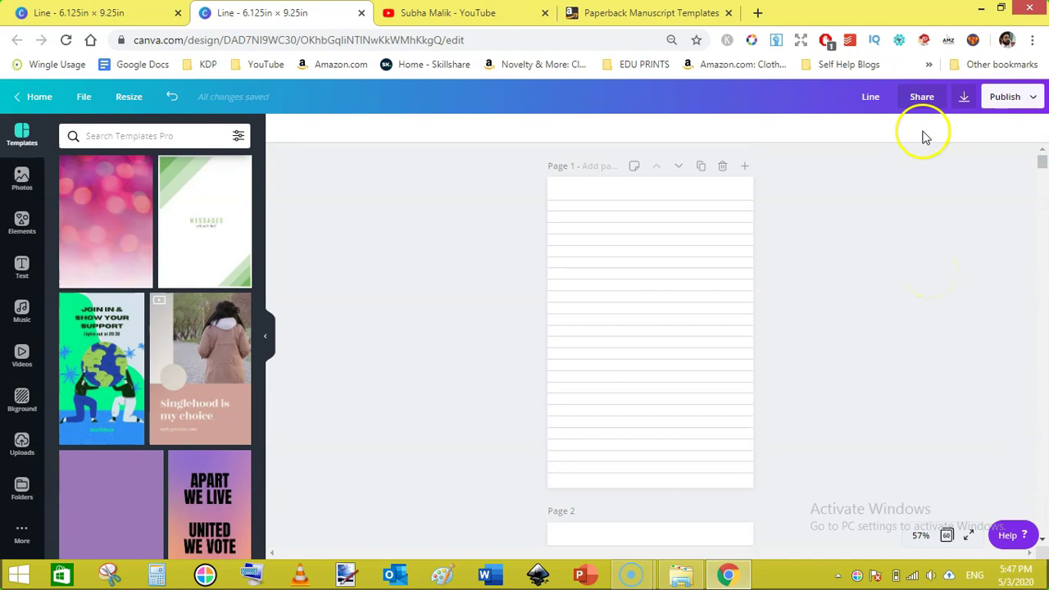
Download all 60 pages with PDF Print as the file type
left_click(964, 96)
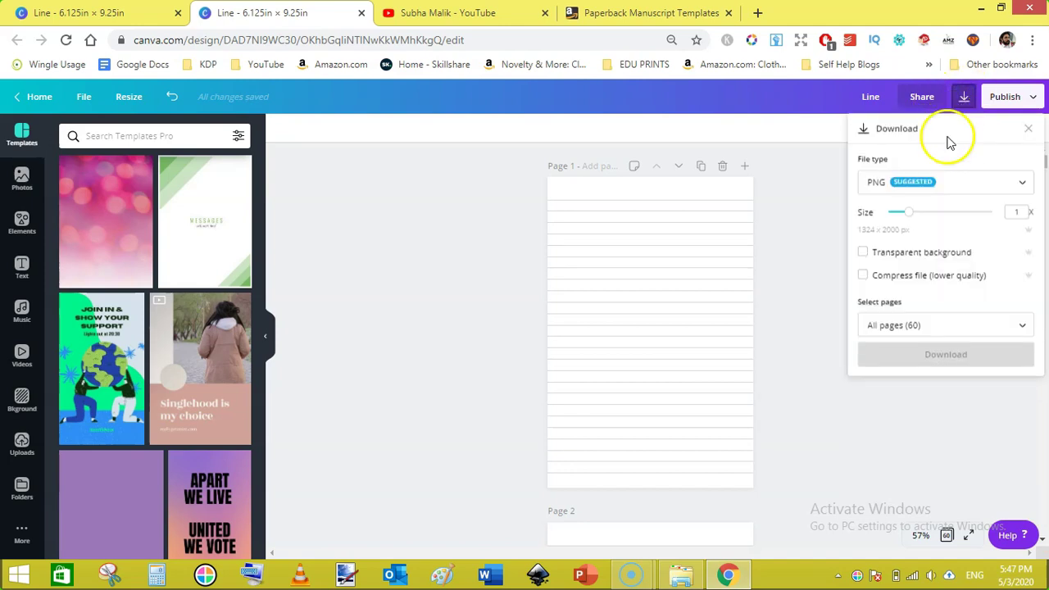
left_click(920, 178)
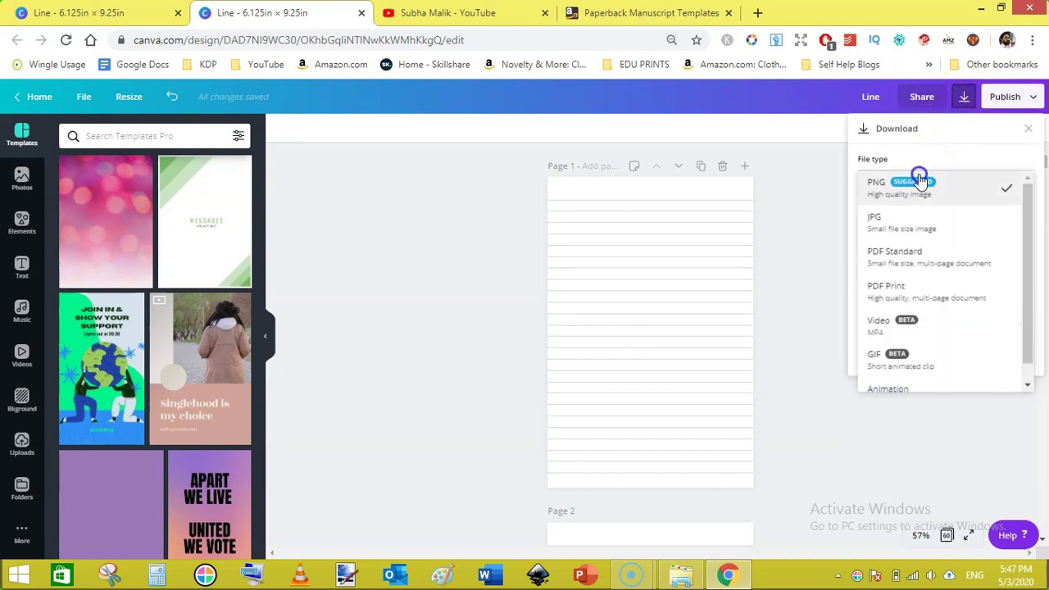
left_click(912, 293)
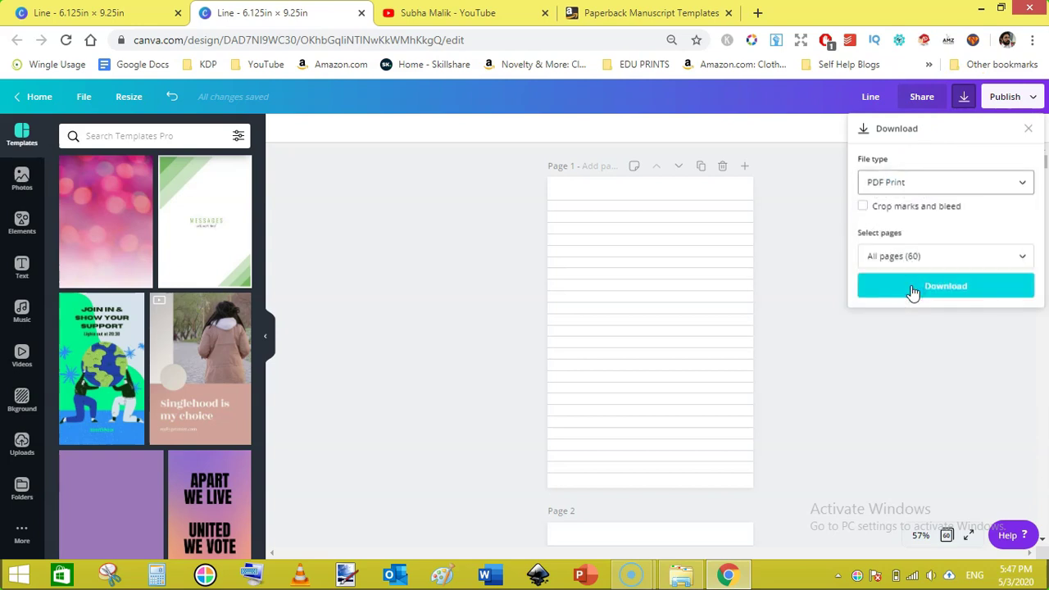
left_click(927, 287)
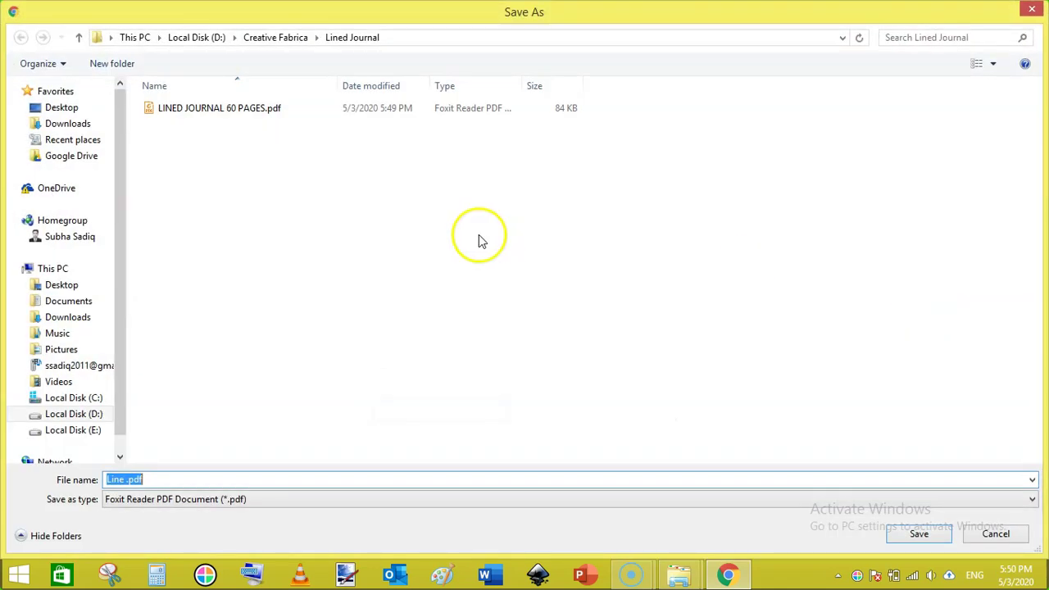
Save the export over the existing LINED JOURNAL 60 PAGES.pdf, confirming the replacement
left_click(214, 113)
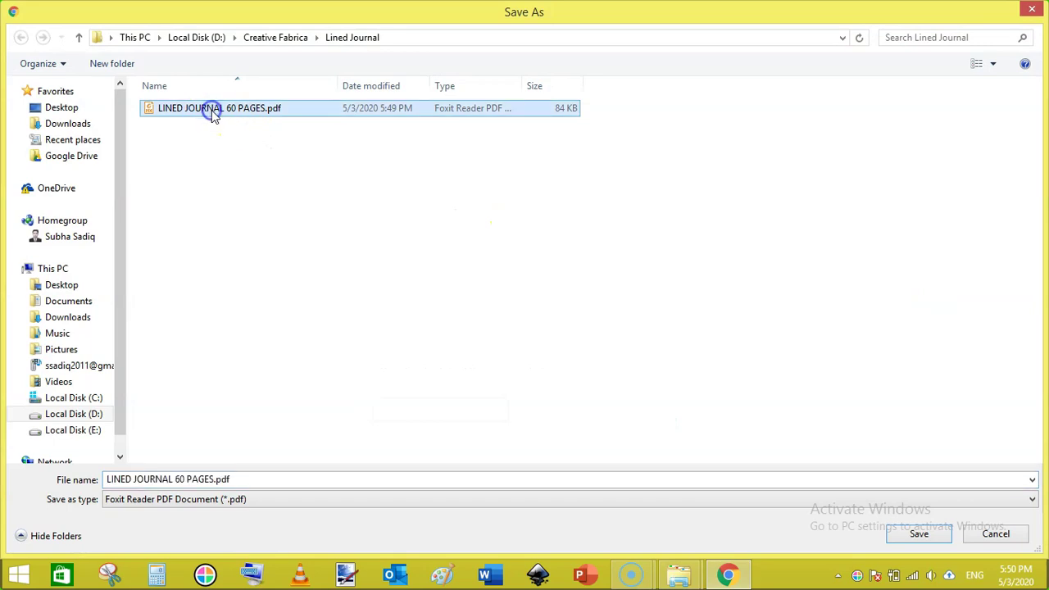
left_click(917, 535)
left_click(572, 293)
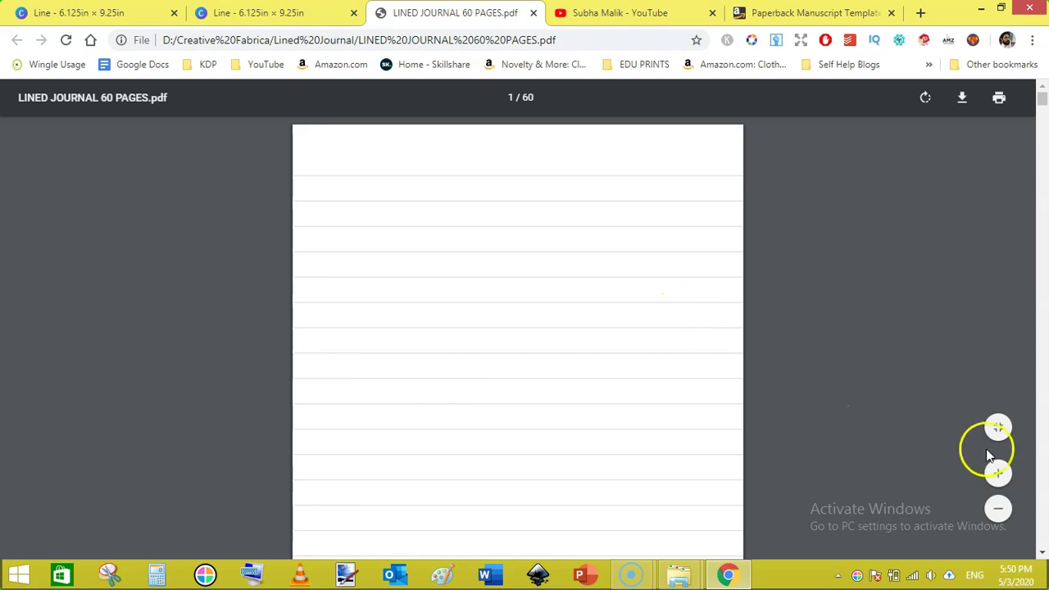
Zoom the PDF out three times, fit the page to the window, and scroll through it
left_click(997, 508)
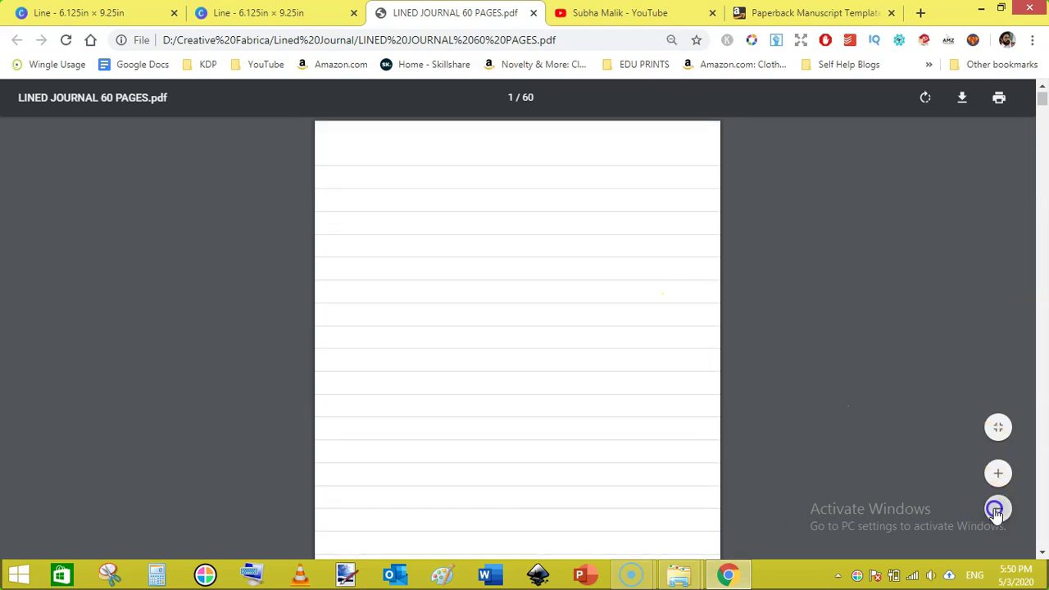
left_click(997, 508)
left_click(997, 509)
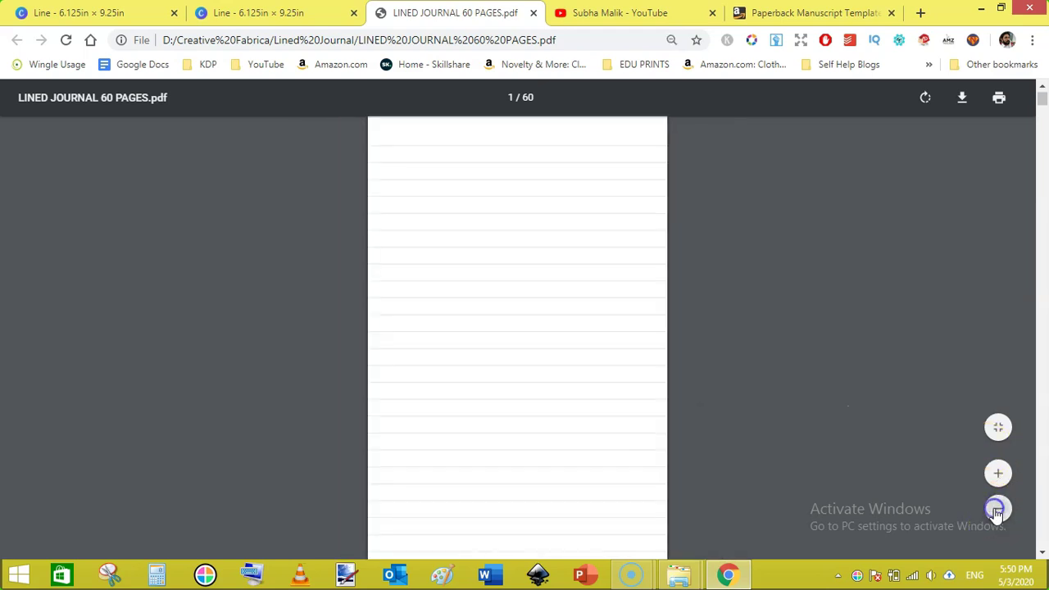
left_click(997, 423)
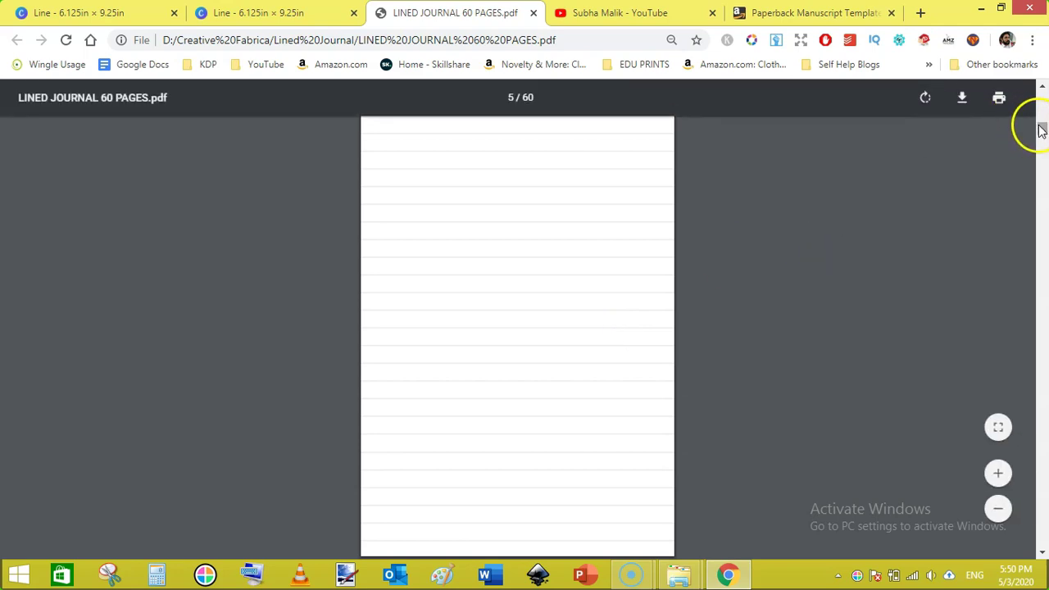
left_click_drag(1040, 129, 1044, 158)
Close the PDF tab and search Google for 'PDF MERGER' in a new tab
left_click(533, 13)
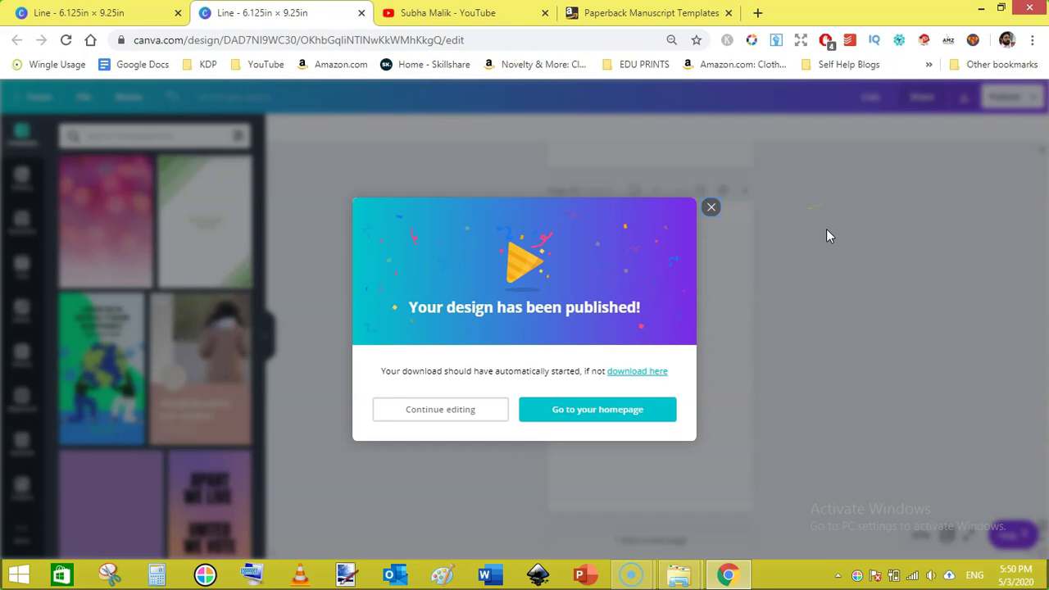
left_click(757, 12)
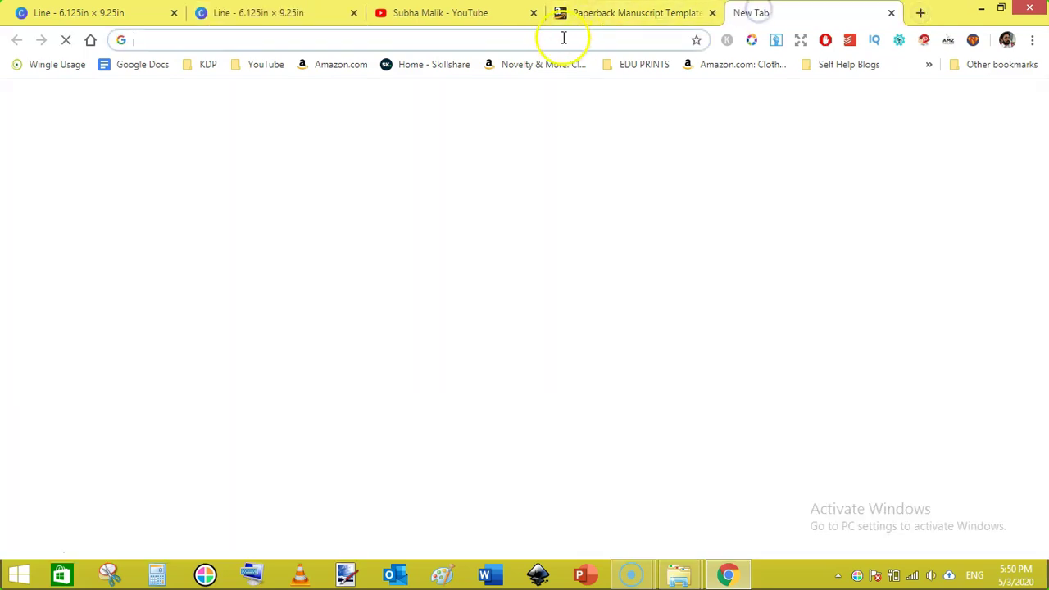
type("PD")
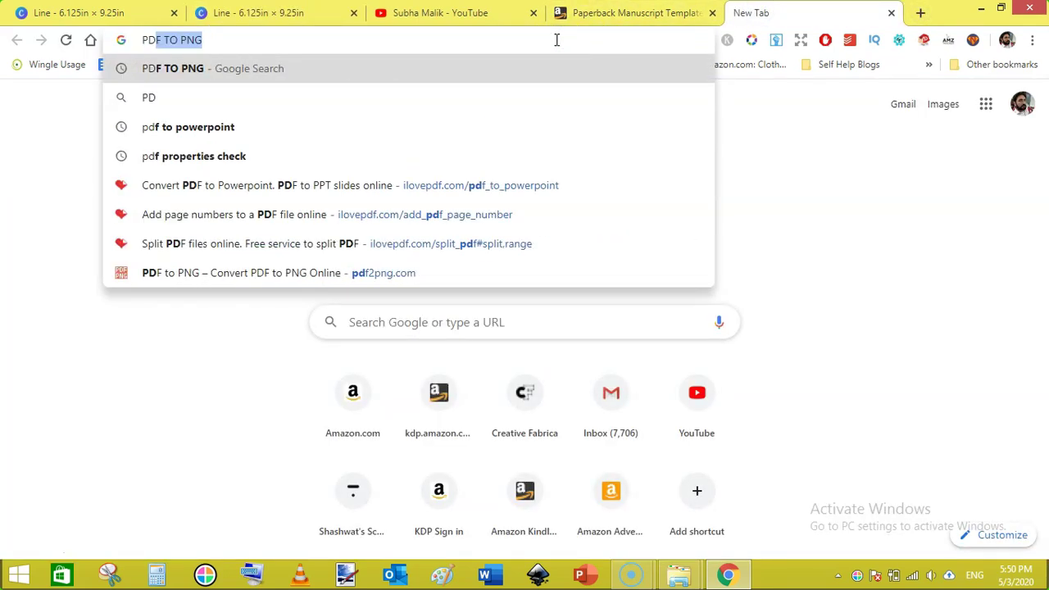
type("F ME")
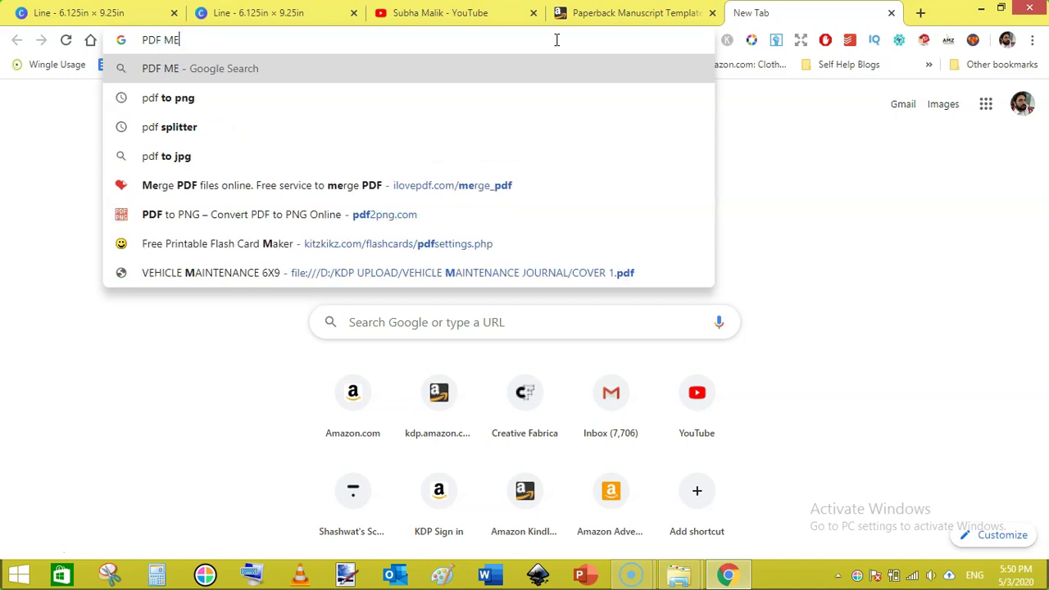
type("RGERGE")
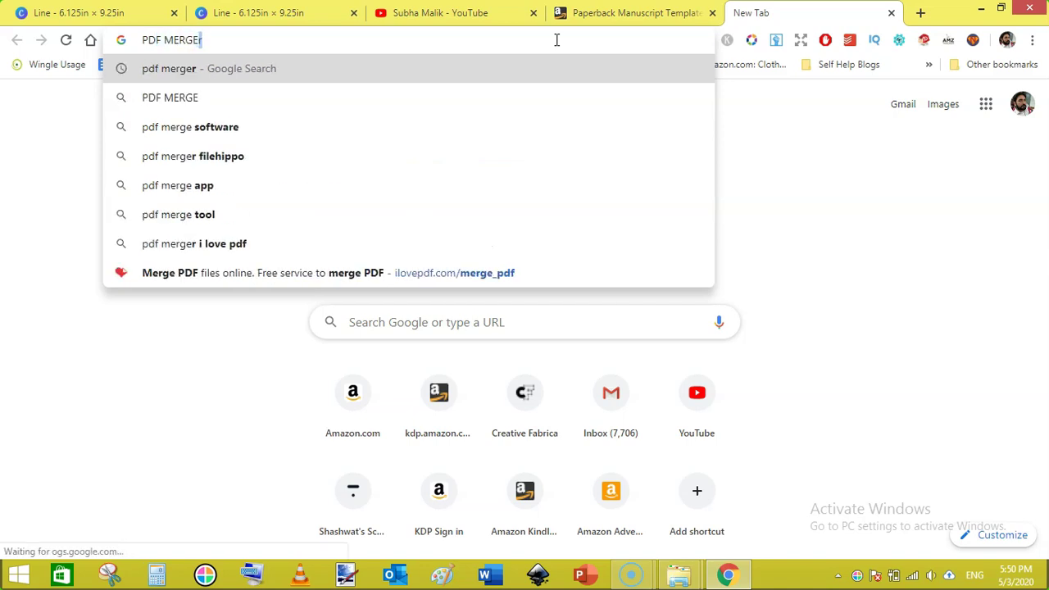
key("Return")
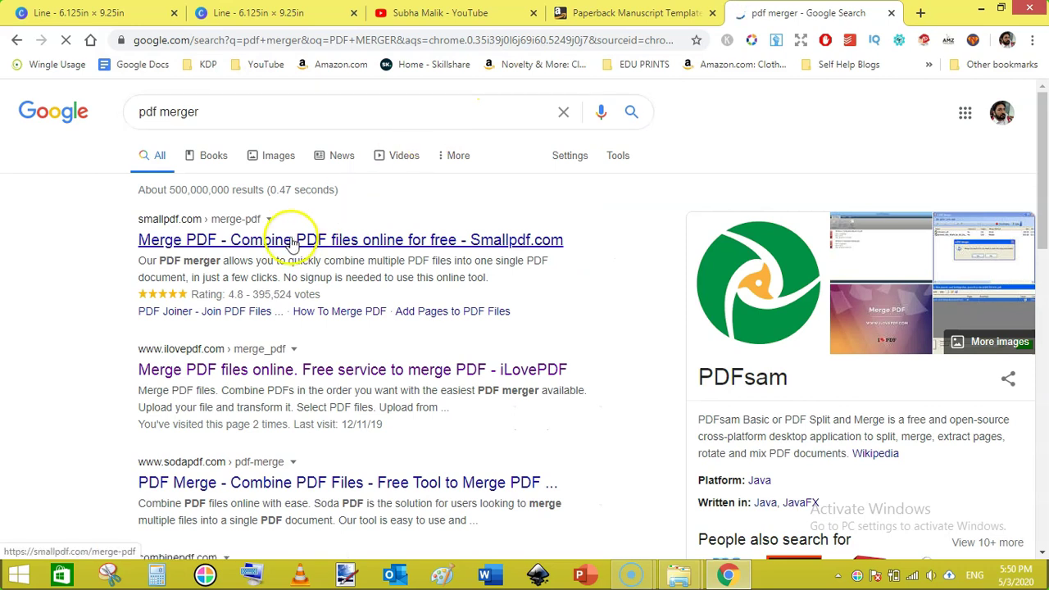
Open iLovePDF's Merge PDF tool and add LINED JOURNAL 60 PAGES.pdf twice
left_click(243, 376)
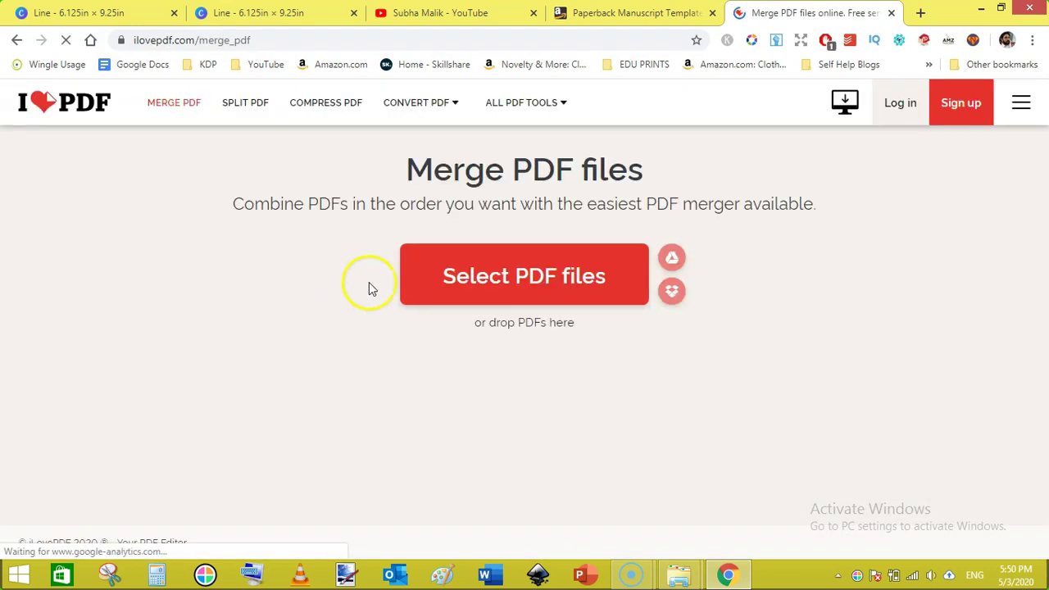
left_click(484, 274)
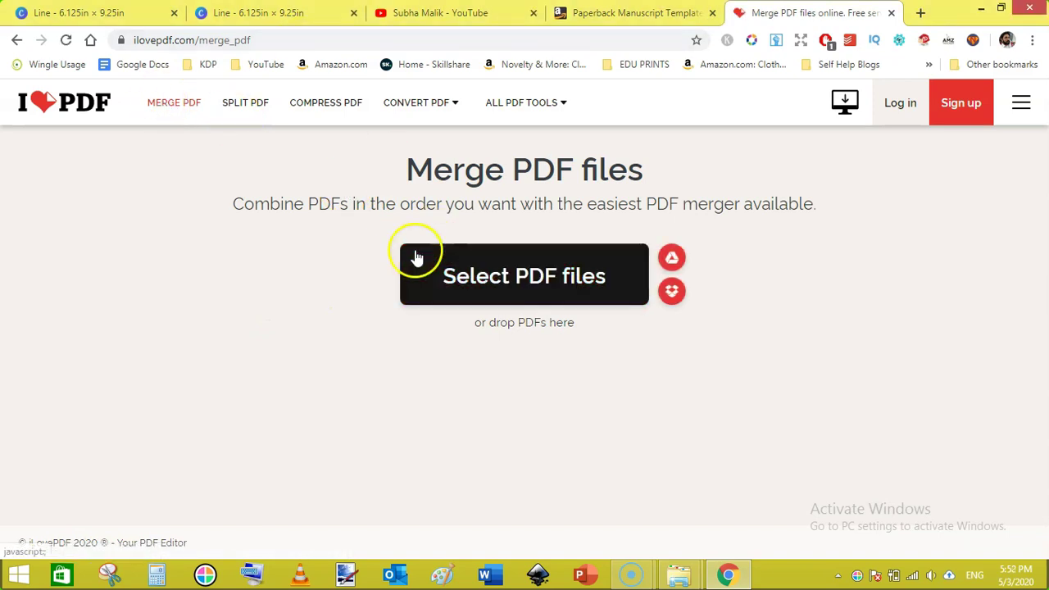
left_click(492, 276)
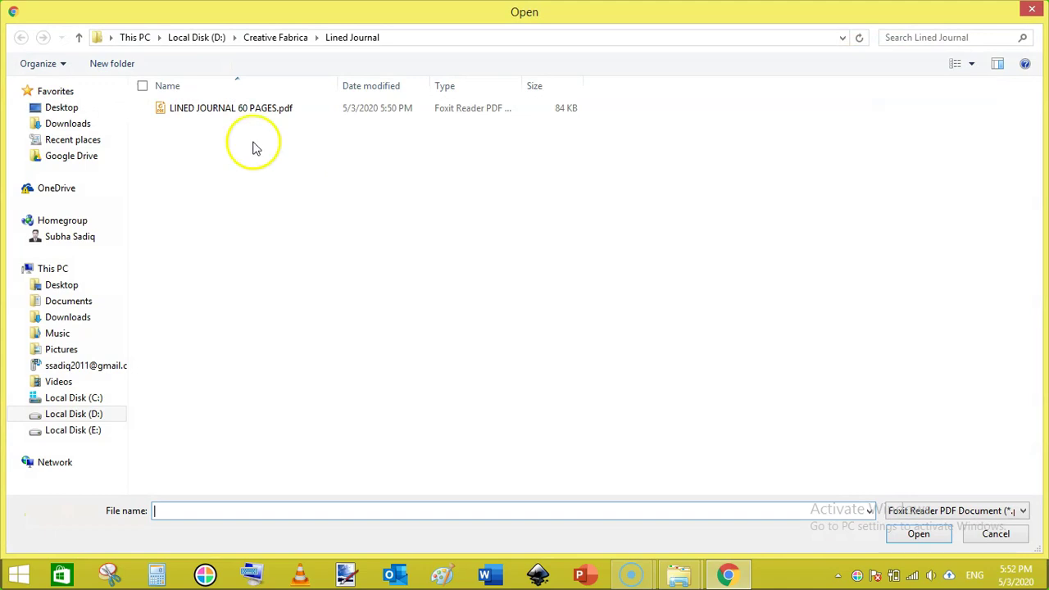
double_click(218, 109)
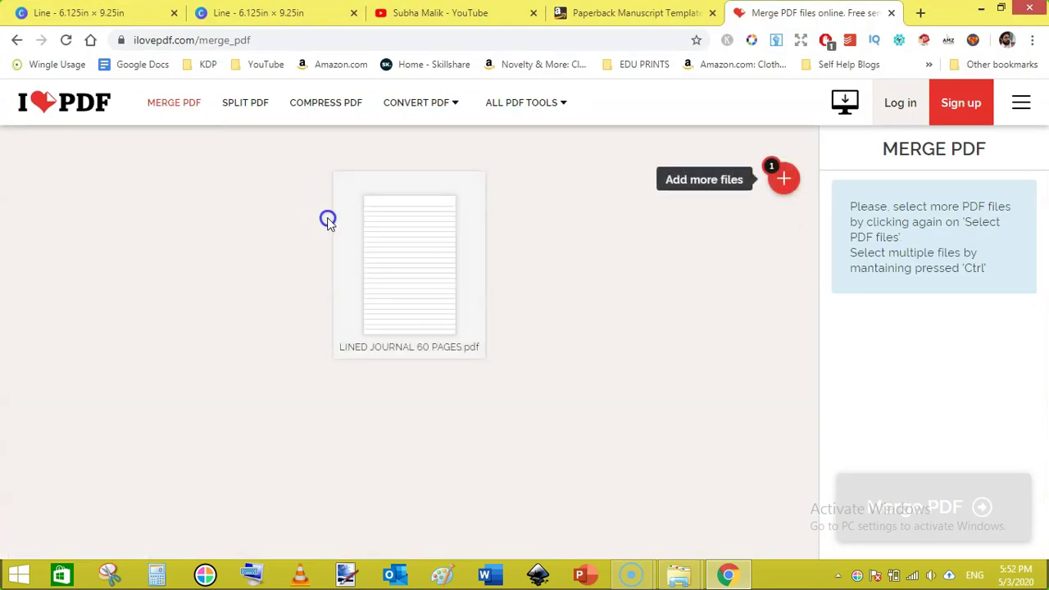
mouse_move(785, 183)
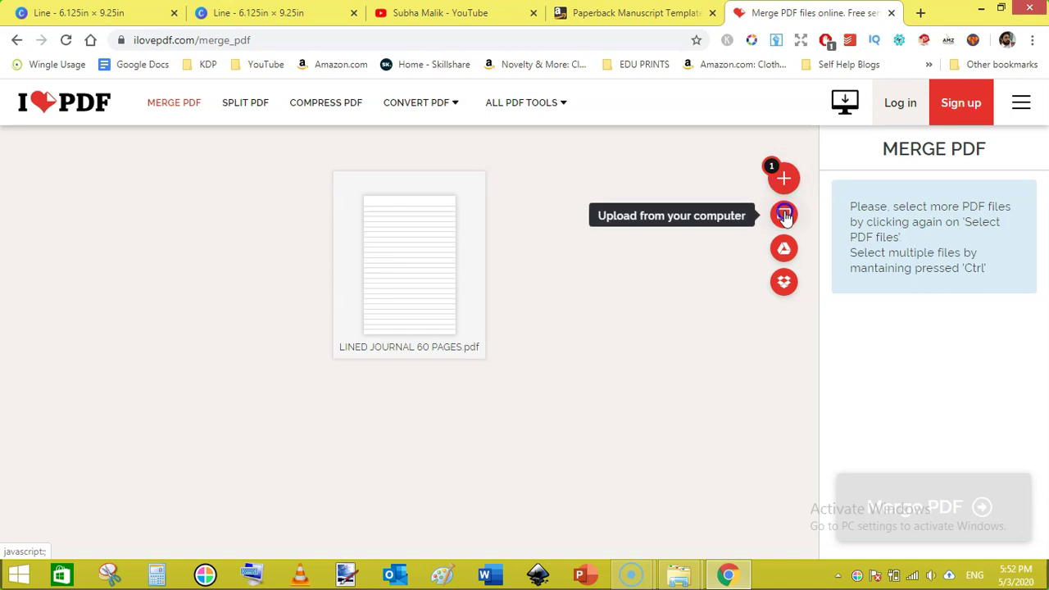
left_click(784, 215)
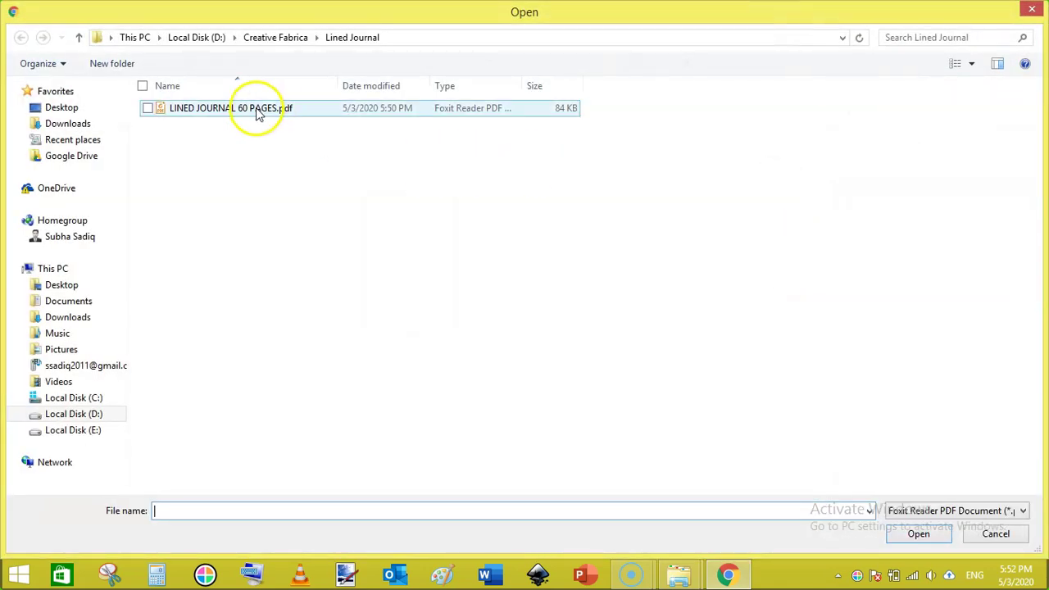
double_click(256, 110)
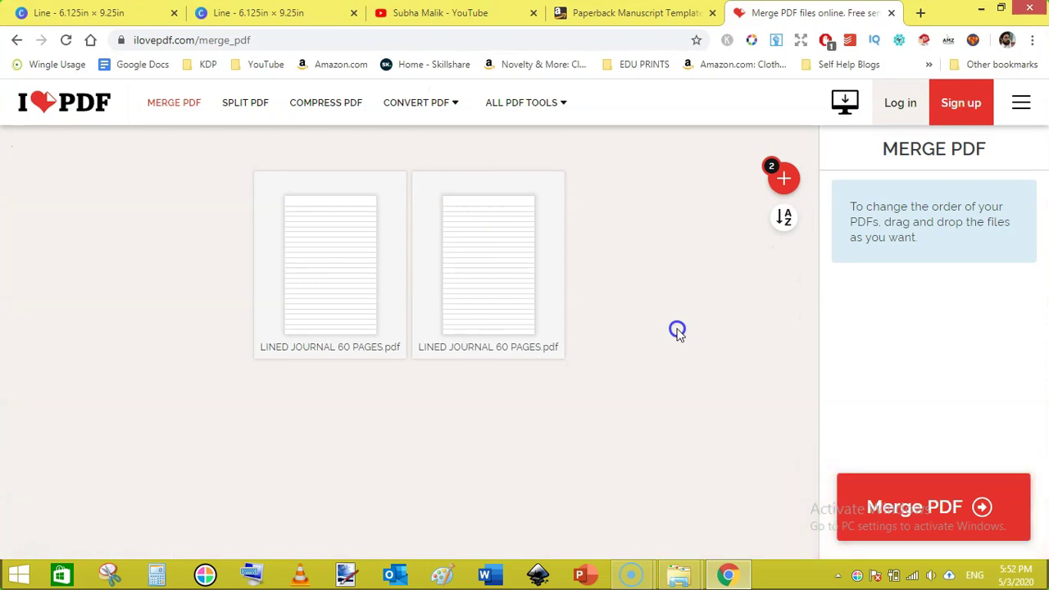
Merge the two PDFs and save the download as LINED JOURNAL 120 - 6X9 WB.pdf
left_click(911, 518)
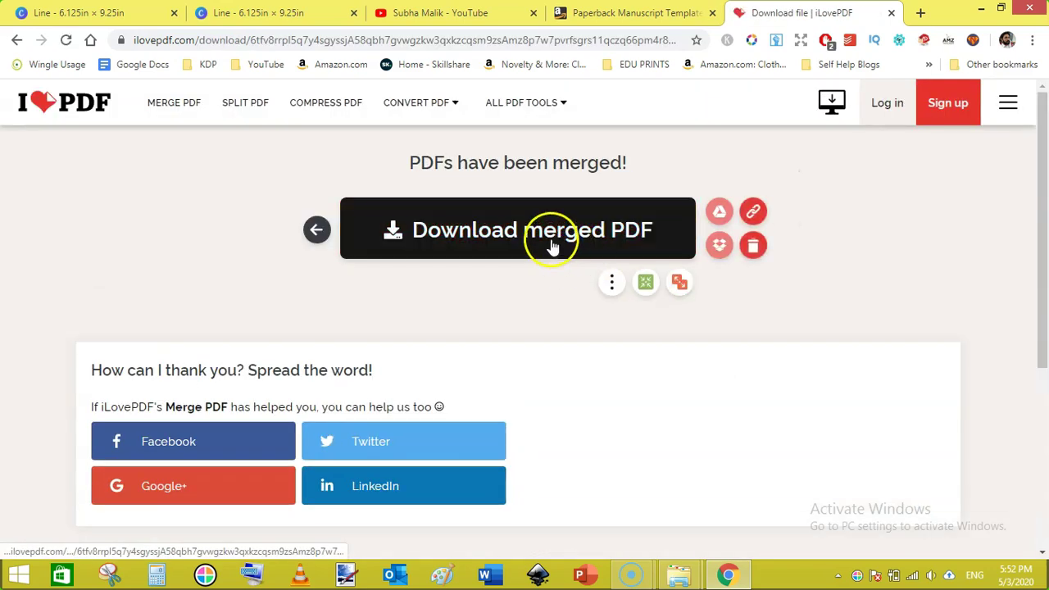
left_click(552, 237)
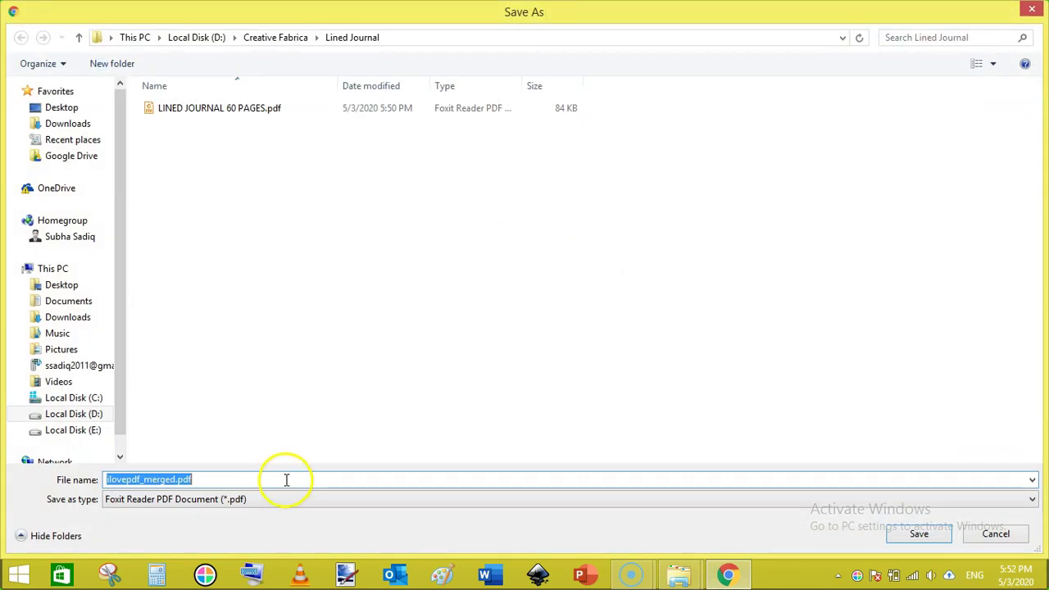
left_click(285, 479)
key("ctrl+a")
type("LIN")
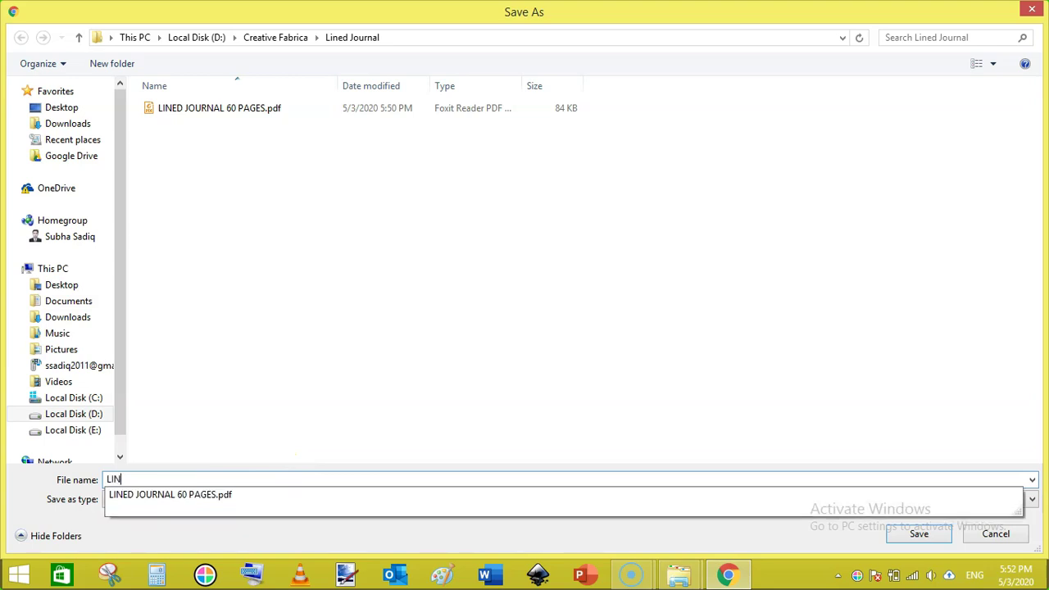
type("ED NOU")
key("BackSpace")
key("BackSpace")
key("BackSpace")
type("JOUR")
key("BackSpace")
type("NAL 120 - 6X9 WB")
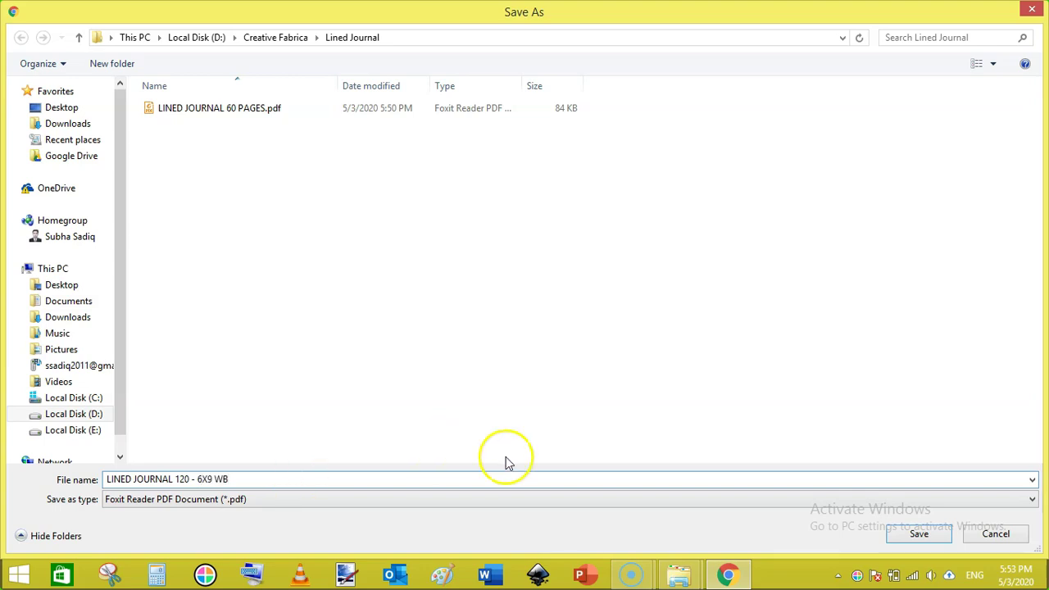
left_click(918, 533)
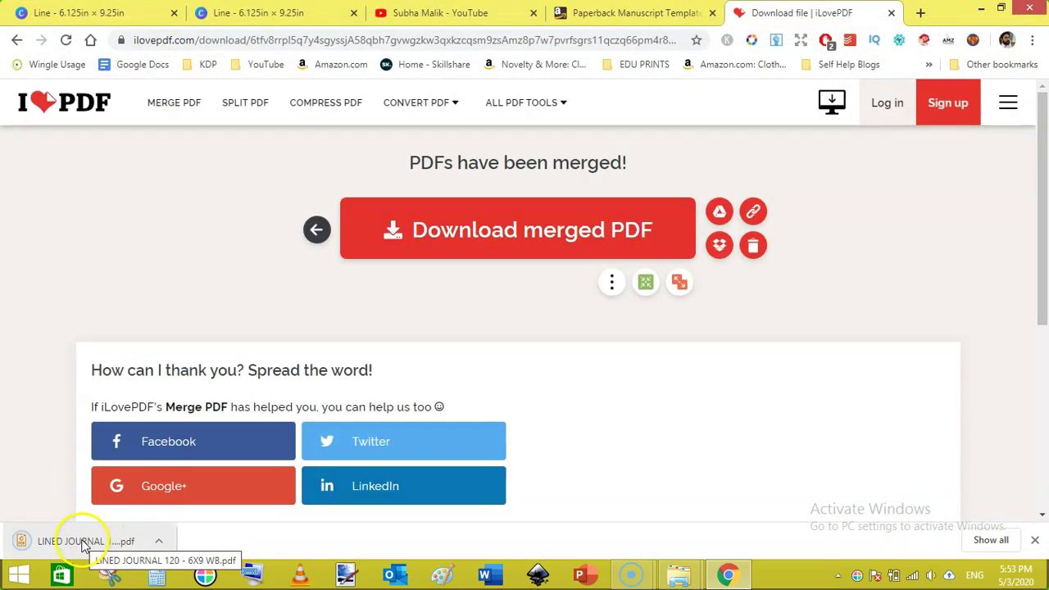
right_click(83, 538)
Show the download in its folder and open the merged PDF in Foxit Reader
left_click(151, 503)
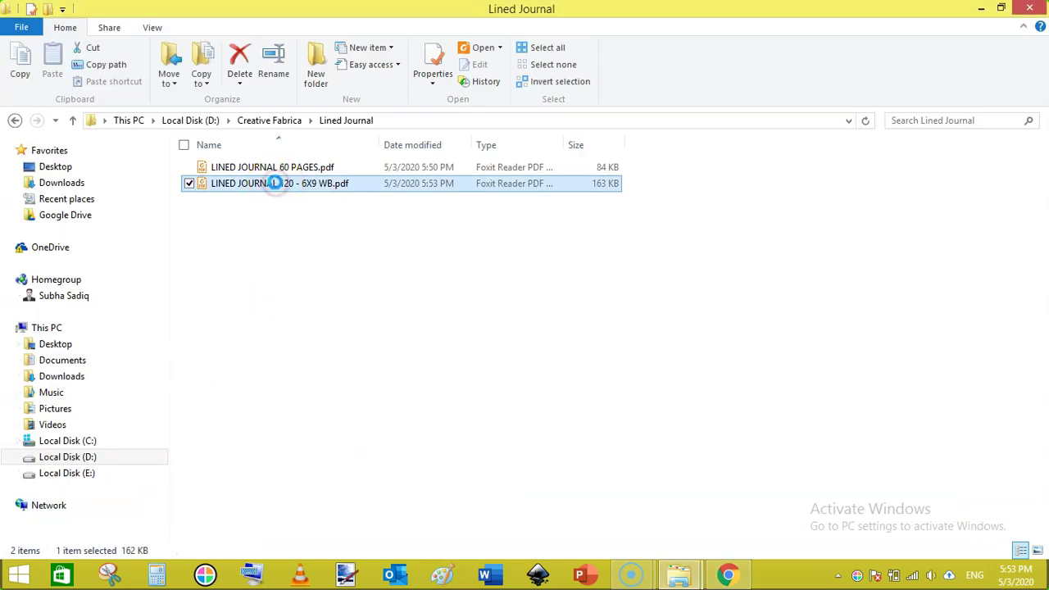
right_click(274, 183)
left_click(328, 194)
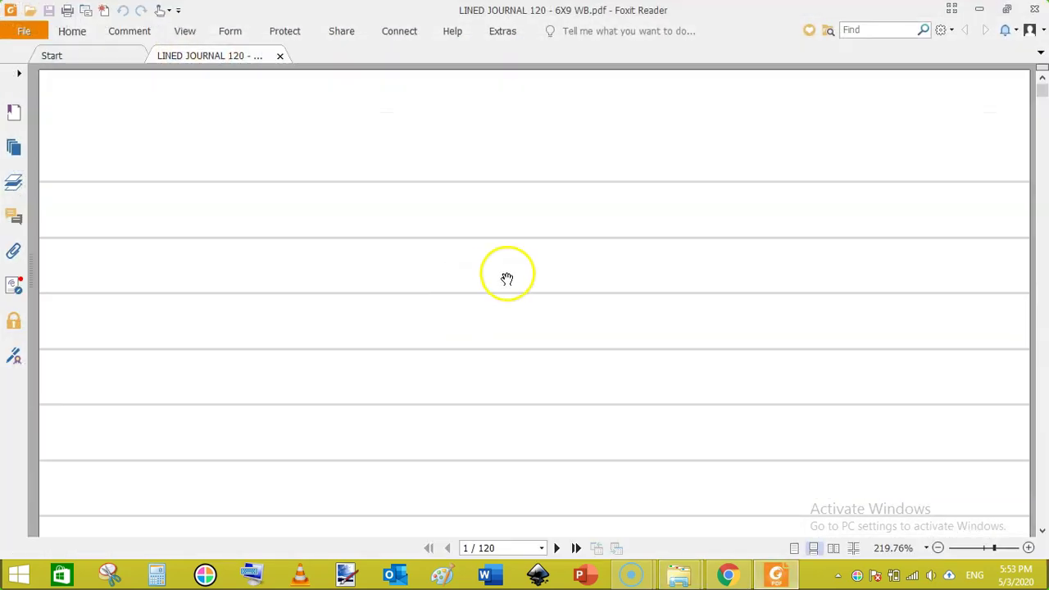
Zoom out, switch to facing-page spreads, and scroll through the journal pages
left_click(939, 548)
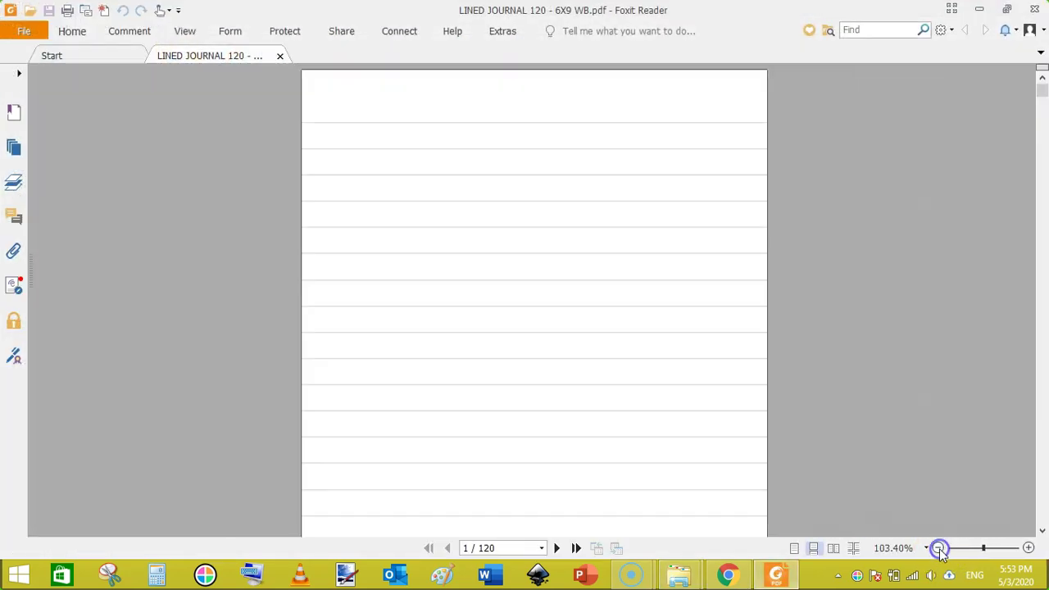
left_click(833, 549)
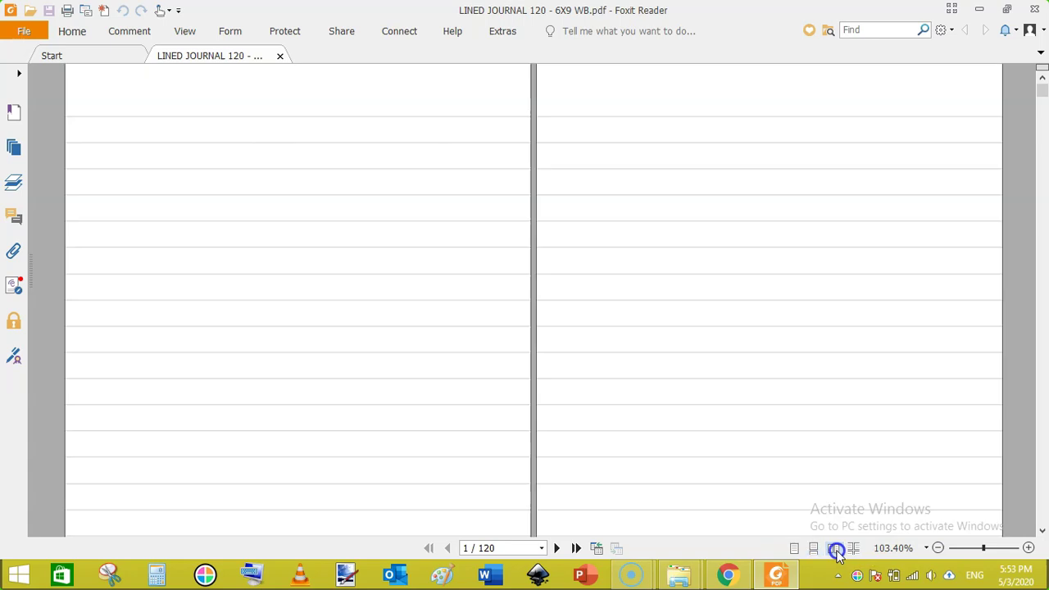
left_click(938, 547)
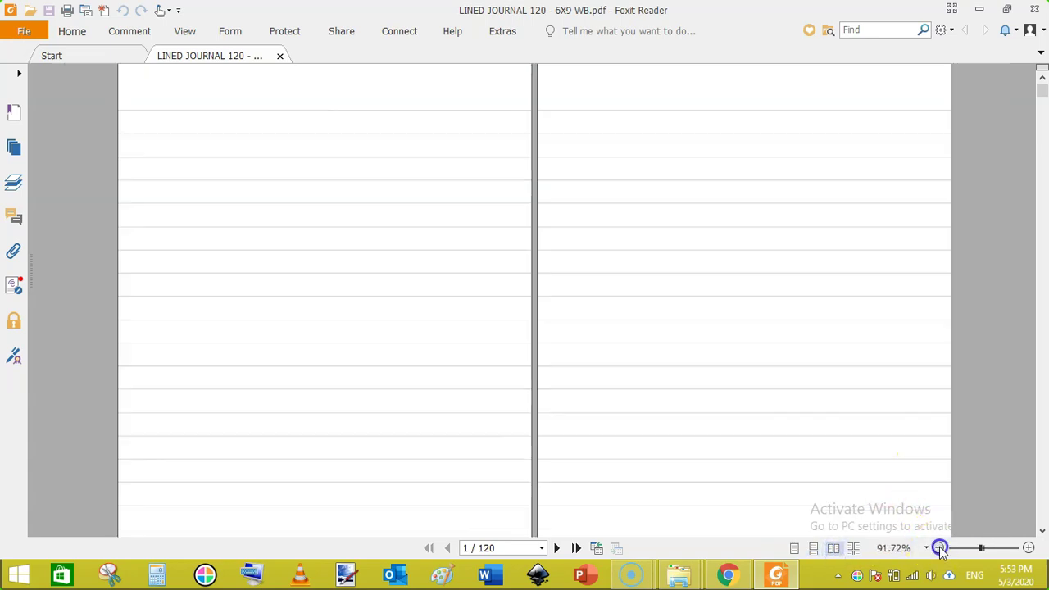
left_click(939, 547)
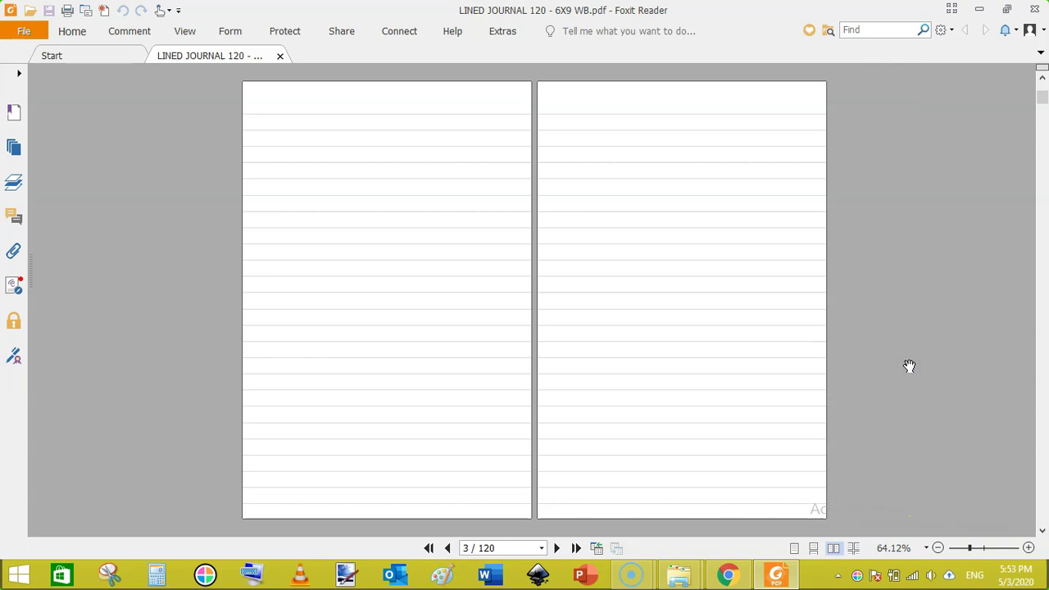
scroll(910, 366, "down", 3)
scroll(909, 367, "down", 3)
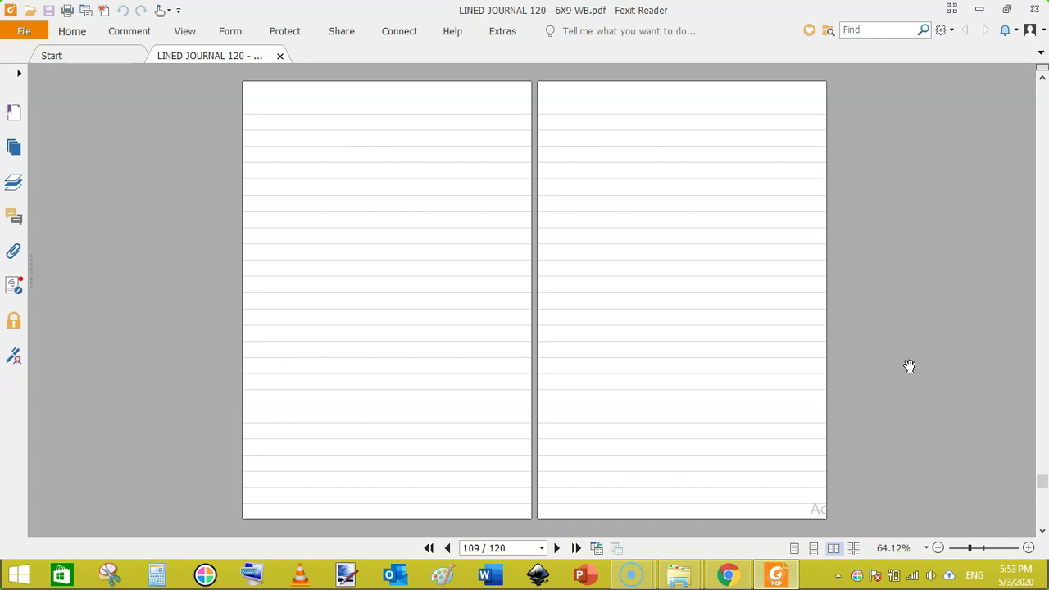
scroll(910, 366, "down", 4)
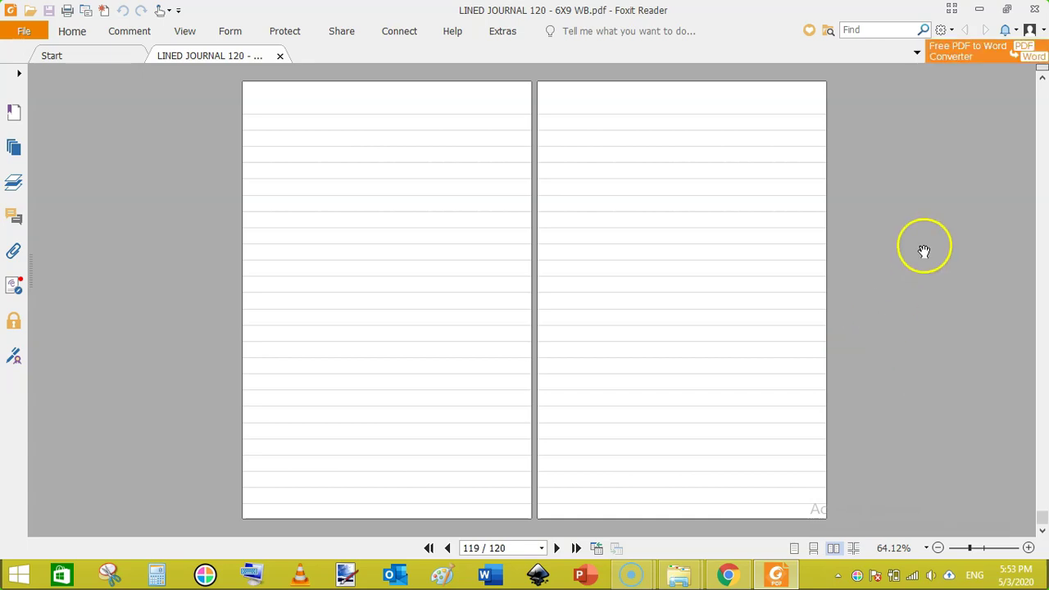
Close Foxit Reader and scroll the YouTube channel's Videos page
left_click(1034, 8)
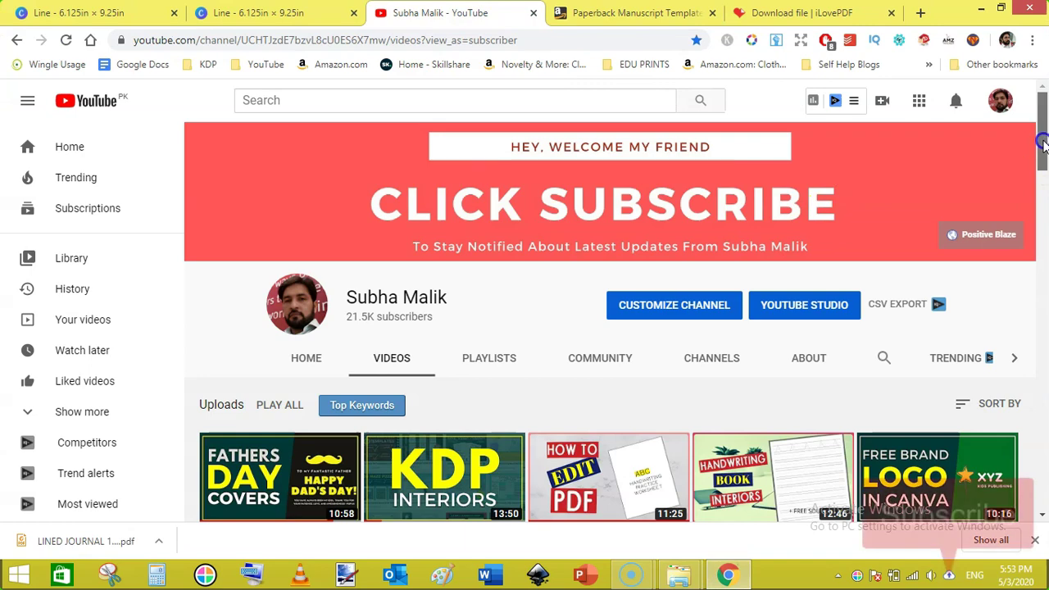
left_click_drag(1043, 146, 1043, 220)
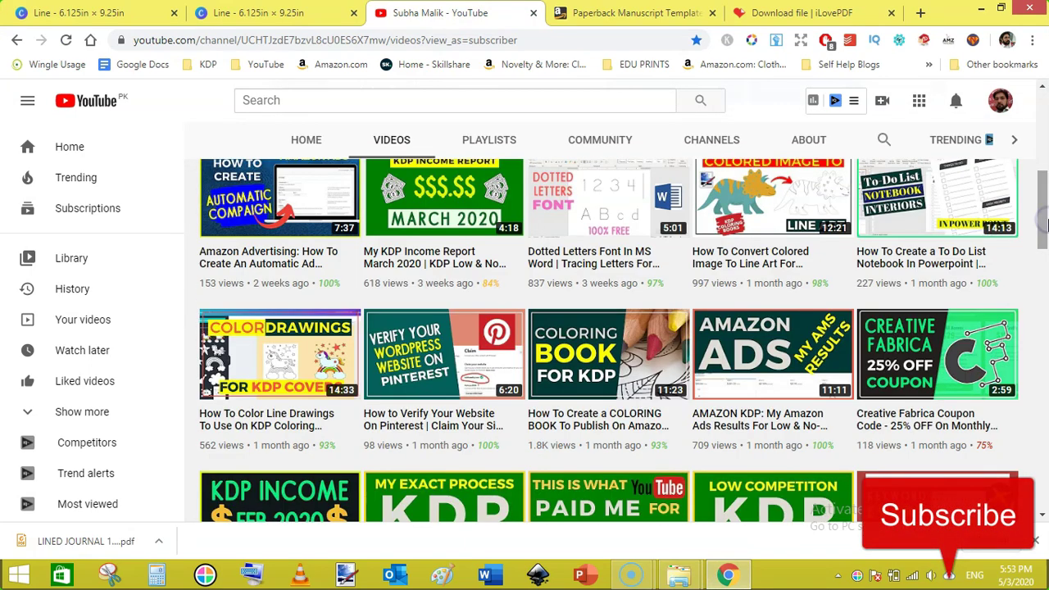